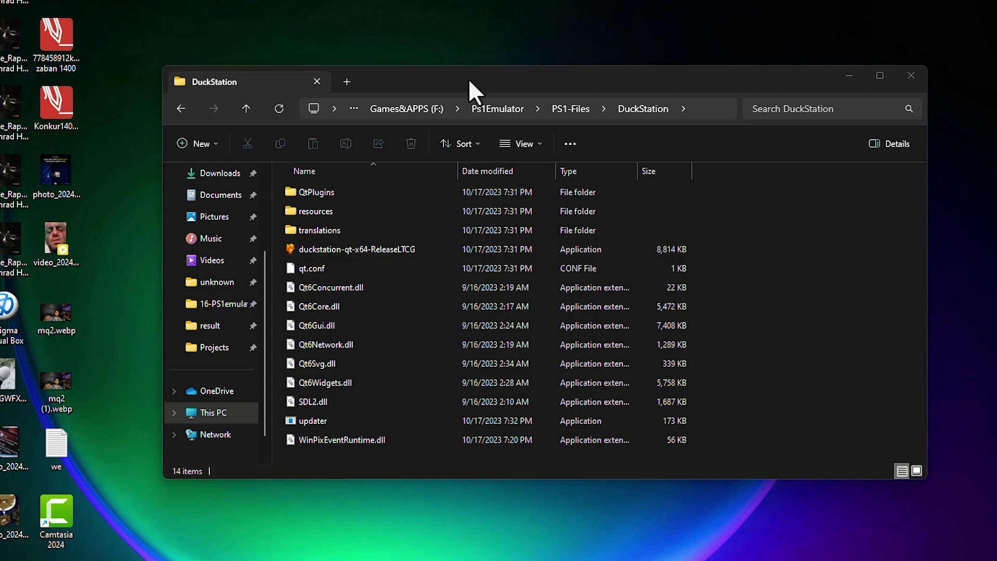
# Create a shortcut to duckstation-qt-x64-ReleaseLTCG in its folder
pyautogui.doubleClick(408, 249)
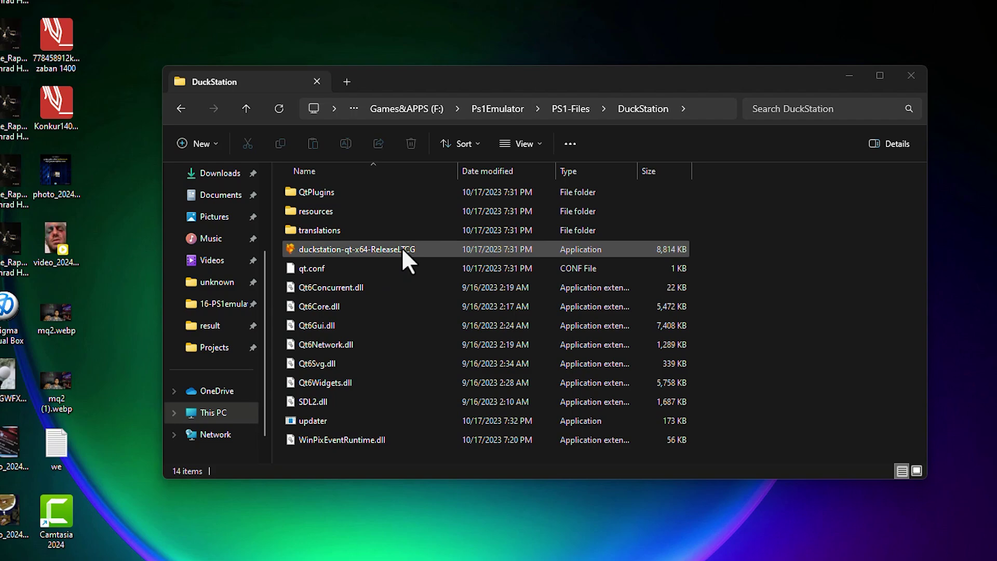
pyautogui.rightClick(401, 247)
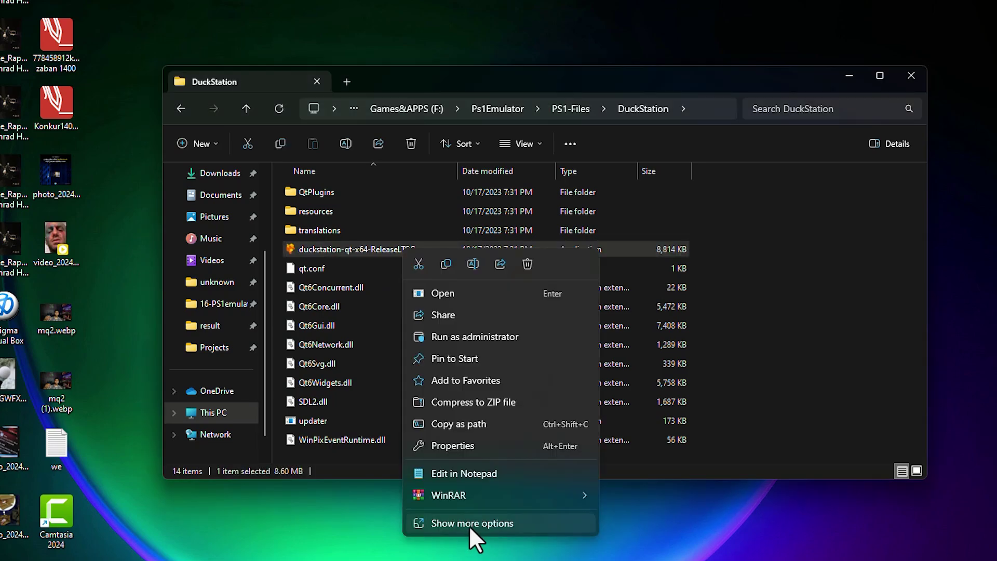
pyautogui.click(469, 525)
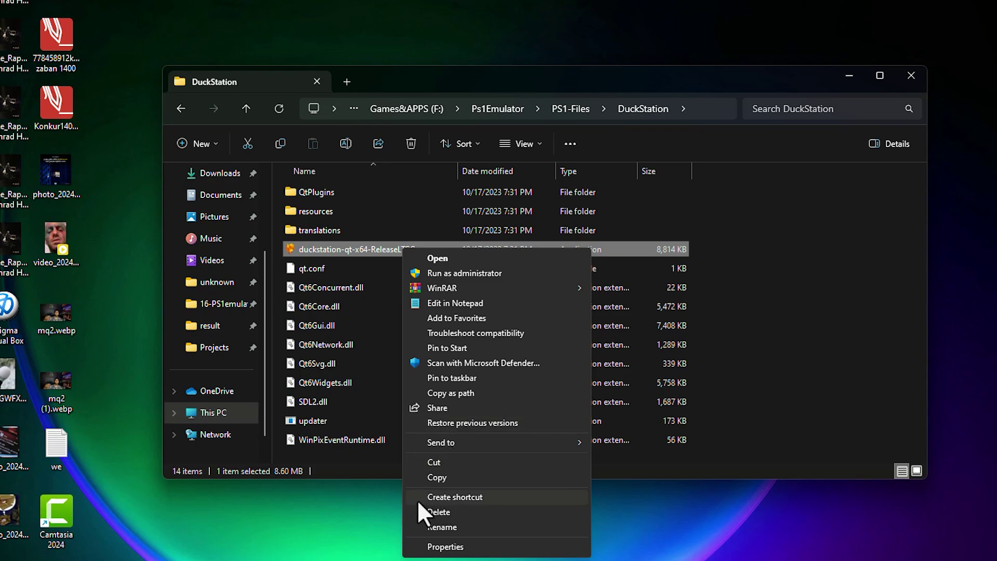
pyautogui.click(462, 499)
# Move the new DuckStation shortcut out of the folder onto the desktop
pyautogui.moveTo(410, 459); pyautogui.dragTo(480, 560)
pyautogui.moveTo(541, 481); pyautogui.dragTo(476, 392)
pyautogui.hotkey('ctrl', 'x')
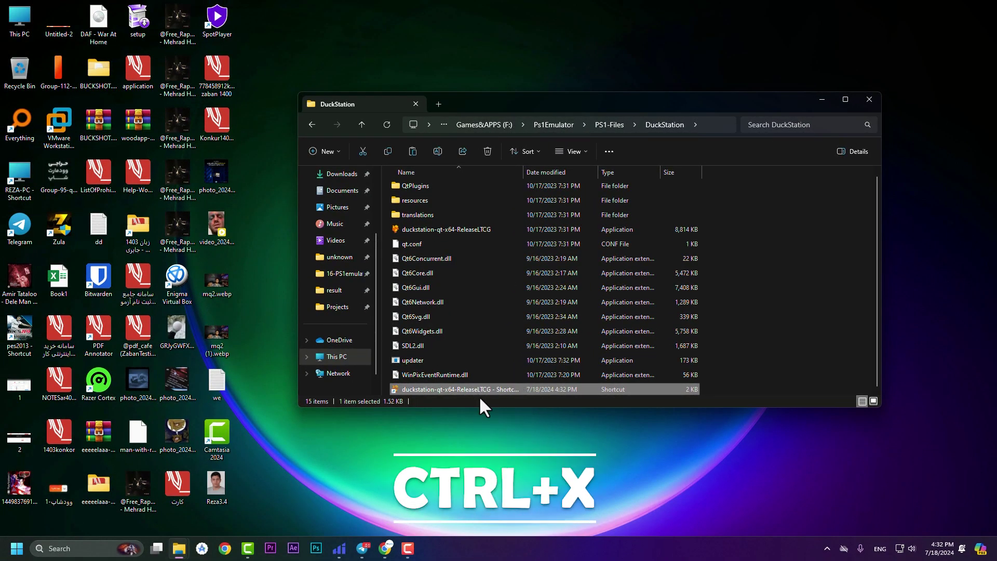
pyautogui.click(481, 411)
pyautogui.hotkey('ctrl', 'y')
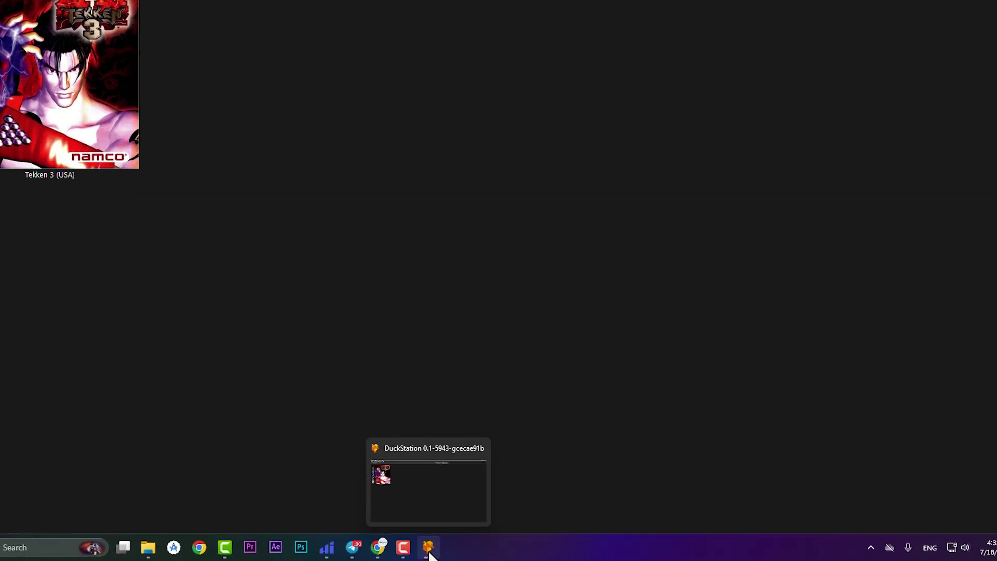
# Launch Tekken 3 (USA) from the game list, resuming from its saved state
pyautogui.rightClick(429, 552)
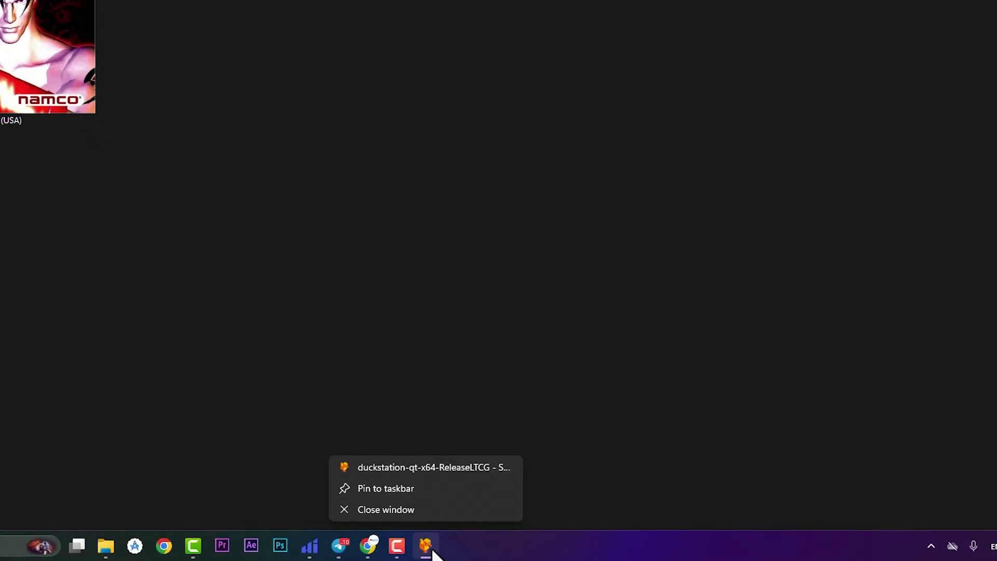
pyautogui.click(507, 108)
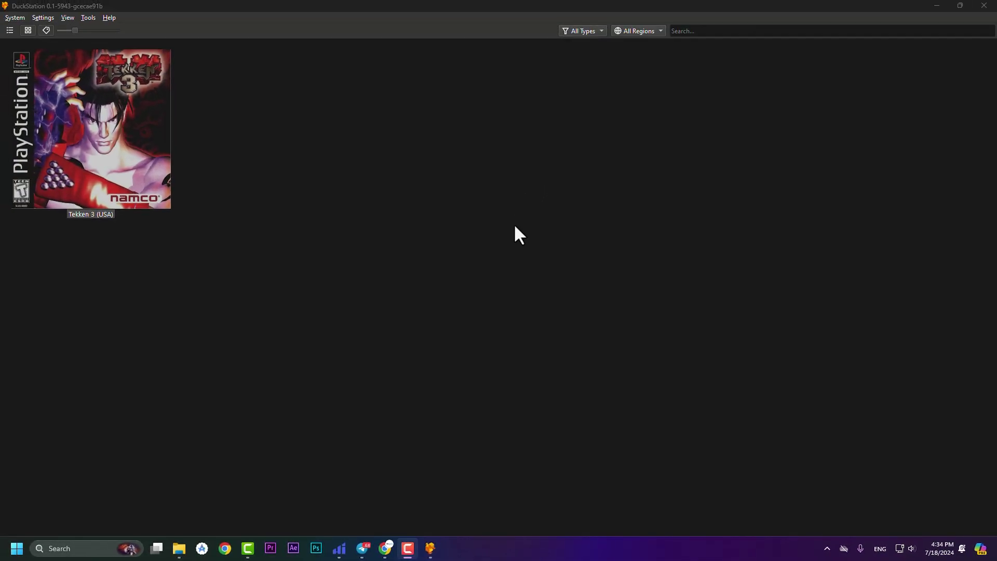
pyautogui.doubleClick(98, 119)
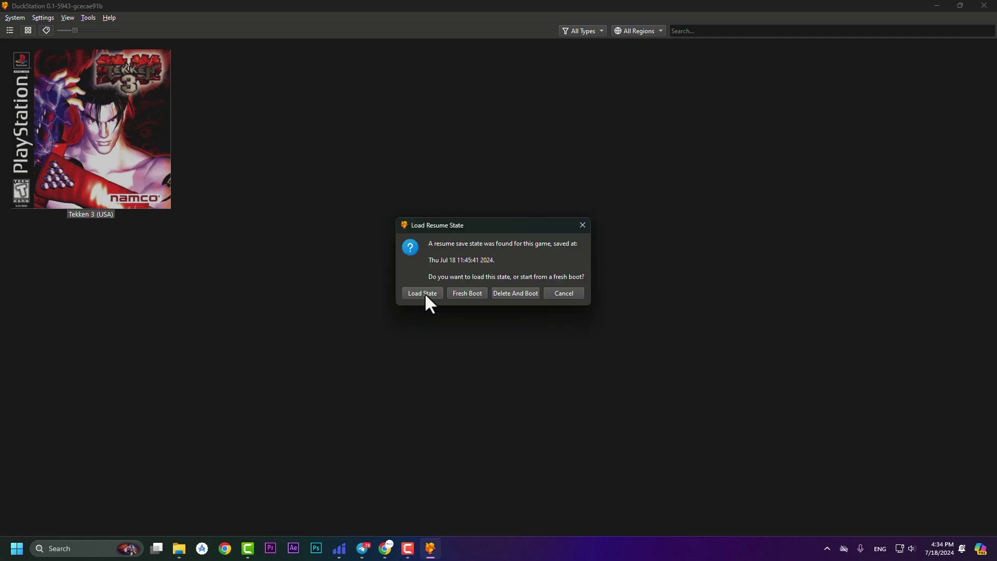
pyautogui.click(425, 293)
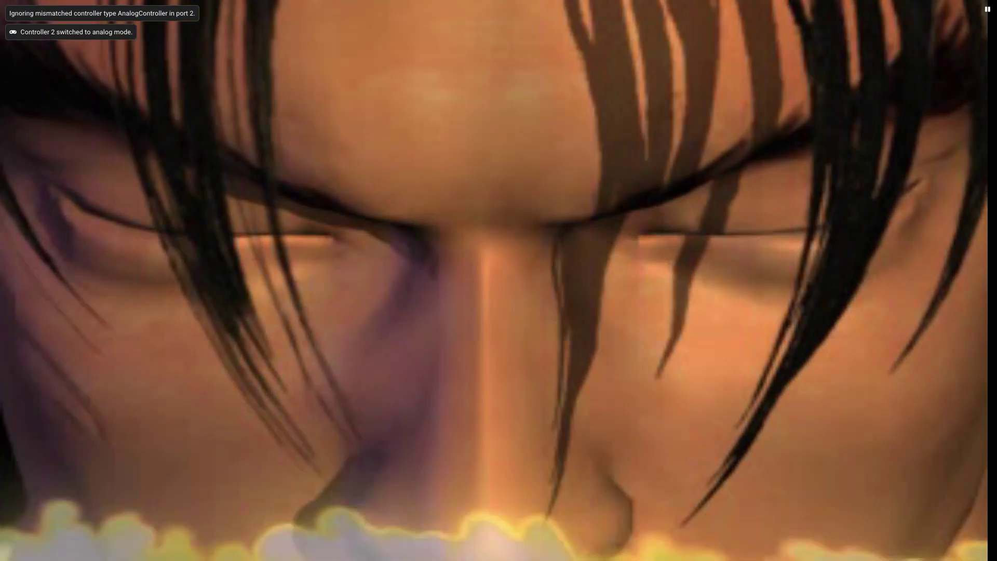
pyautogui.click(41, 14)
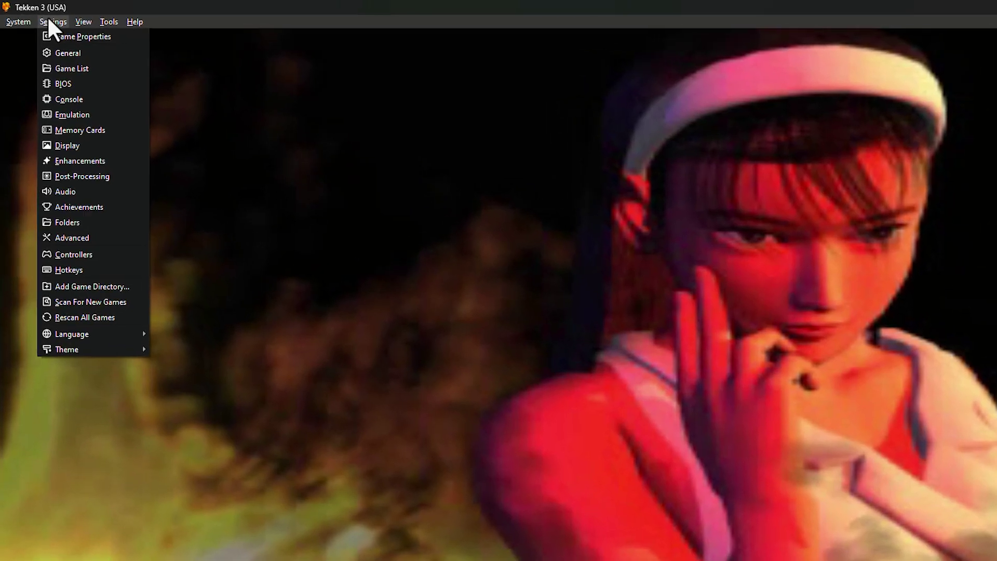
# On Enhancements, try a 4x internal resolution scale, then revert to automatic
pyautogui.click(72, 166)
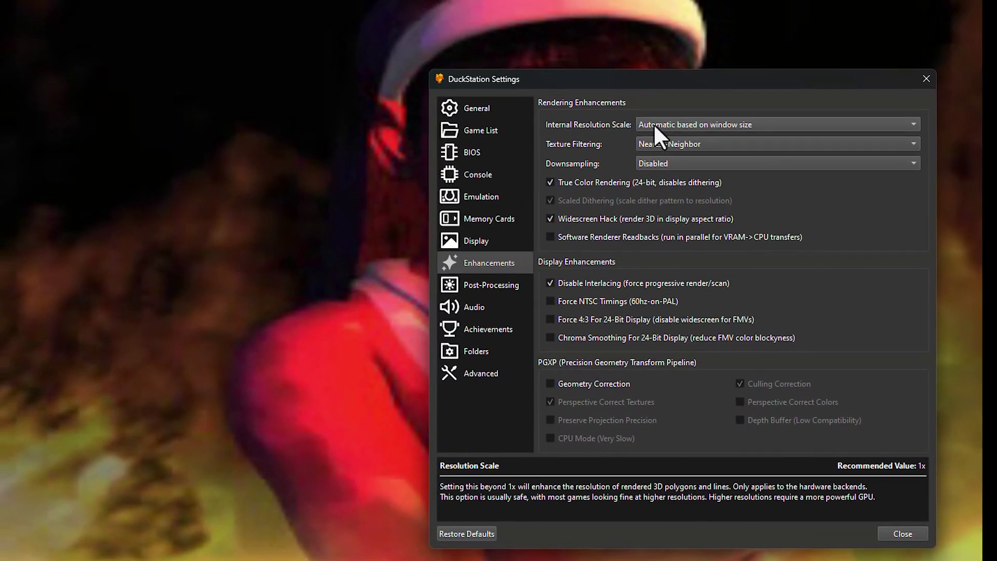
pyautogui.click(787, 183)
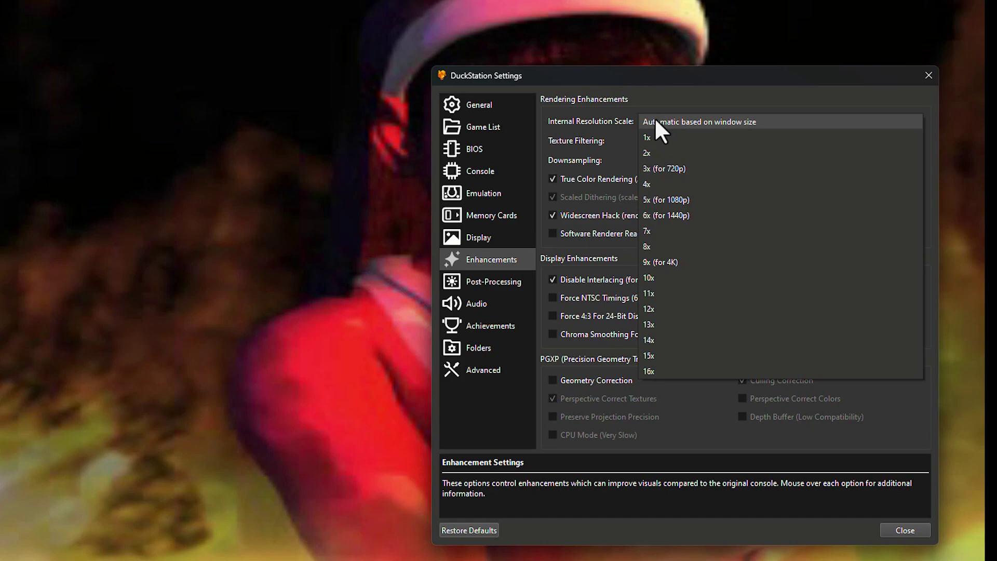
pyautogui.click(669, 182)
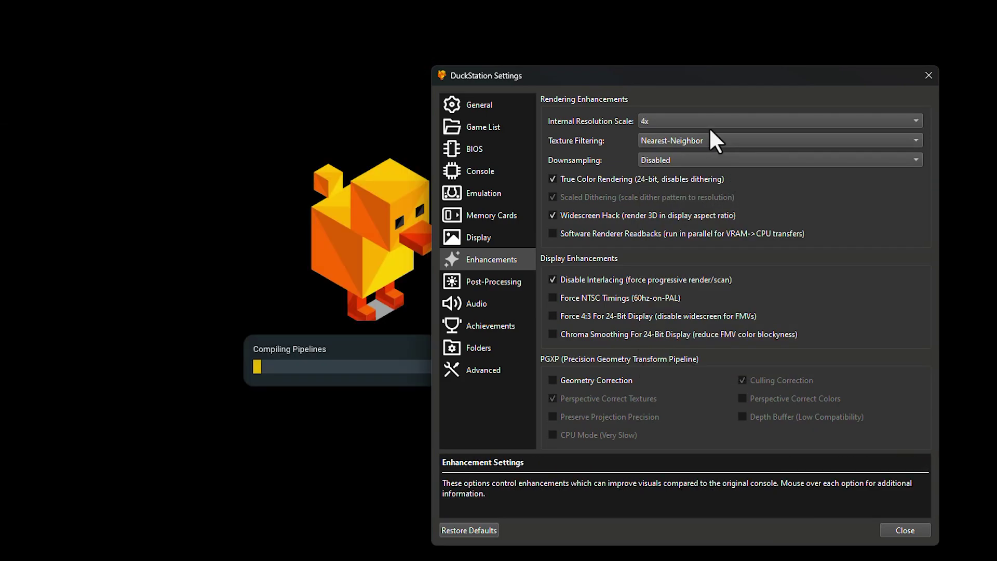
pyautogui.click(670, 123)
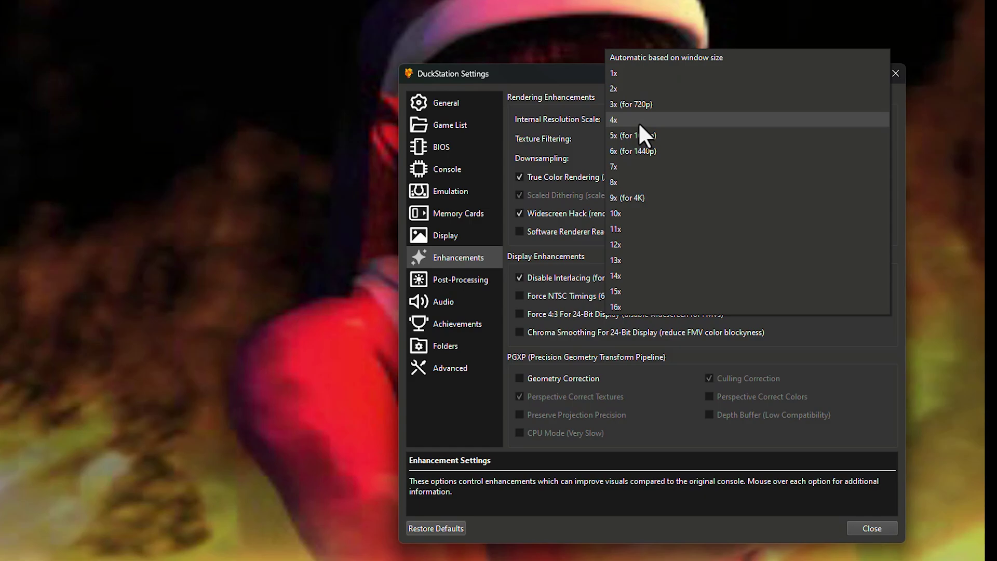
pyautogui.click(642, 57)
# Try 5x (for 1080p), then settle on Automatic based on window size
pyautogui.moveTo(615, 76); pyautogui.dragTo(547, 51)
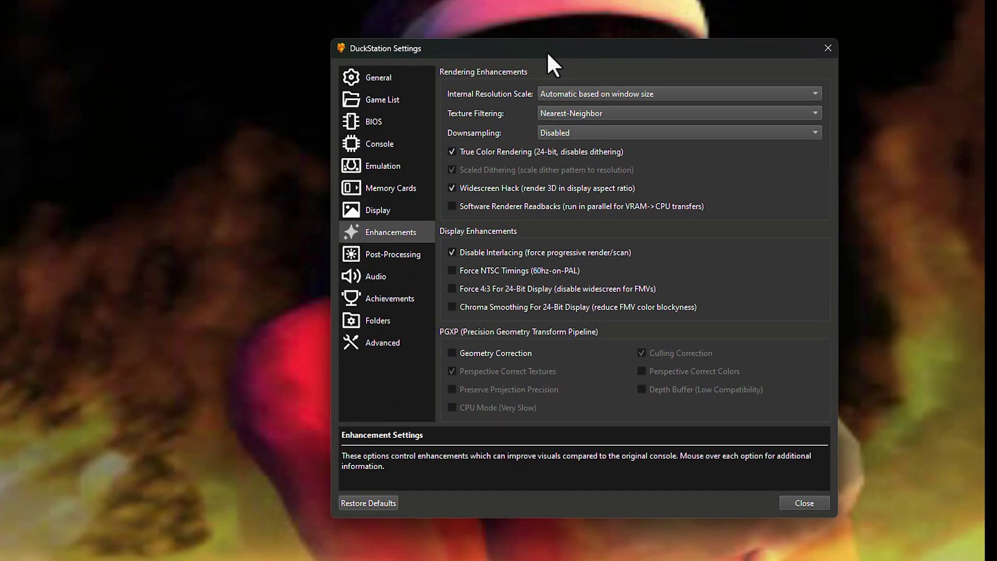
pyautogui.click(556, 90)
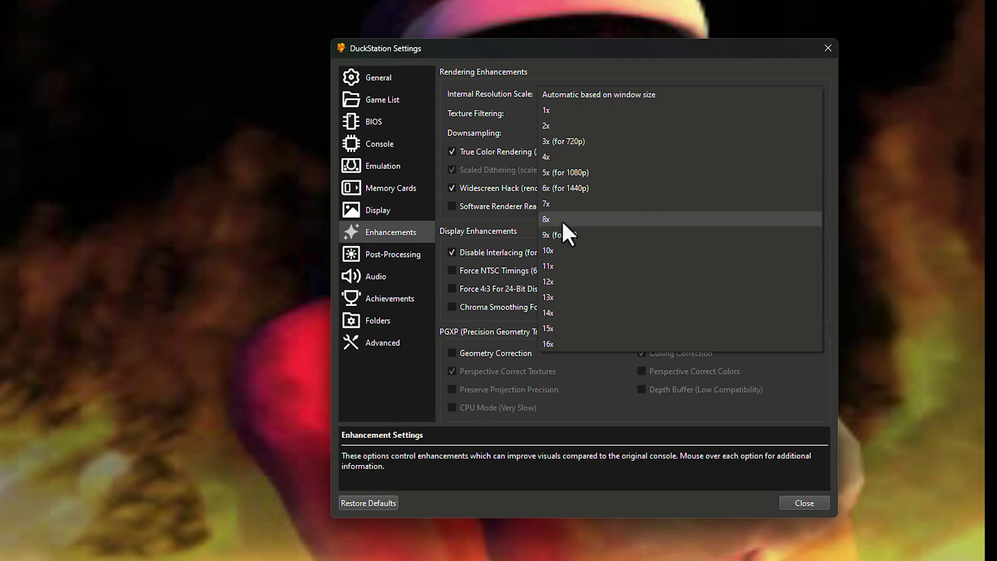
pyautogui.click(581, 169)
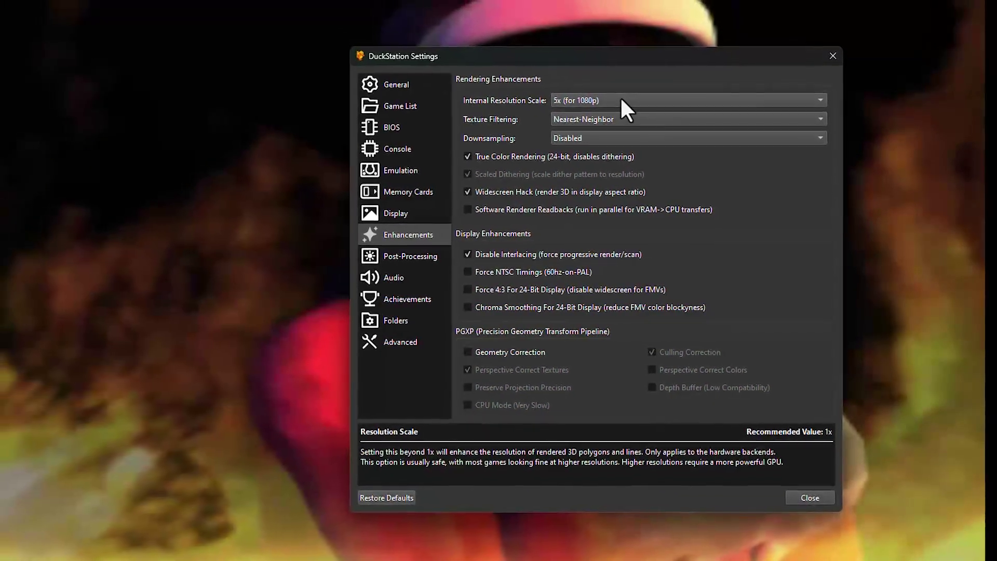
pyautogui.click(618, 94)
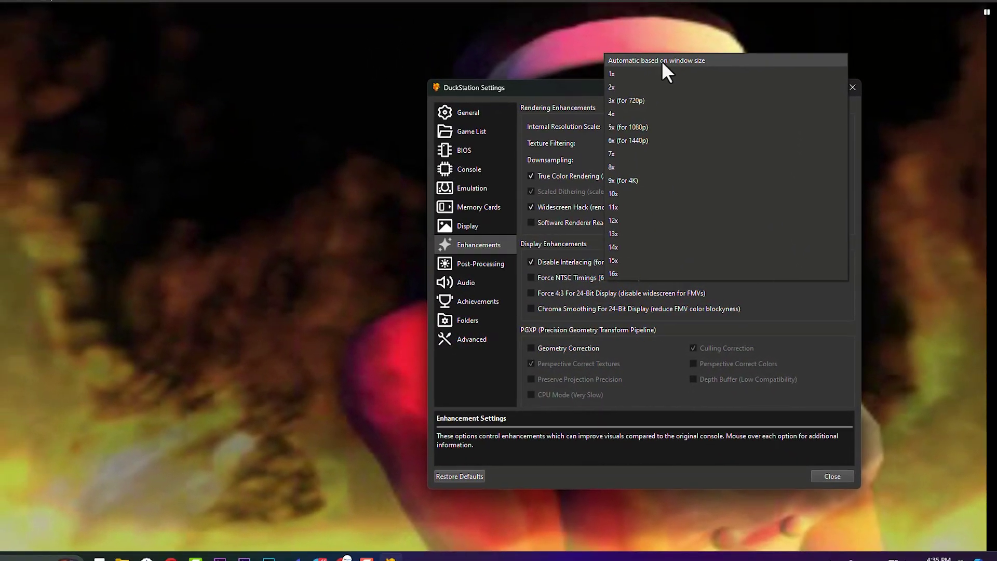
pyautogui.click(651, 51)
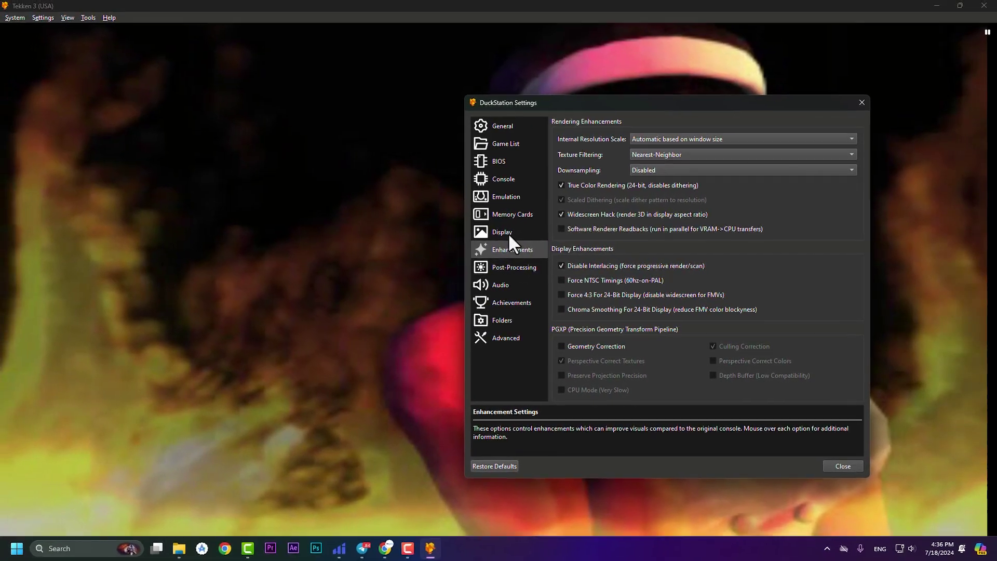
# On the Display page, enable Show FPS and Show Emulation Speed, keeping VSync on
pyautogui.click(492, 230)
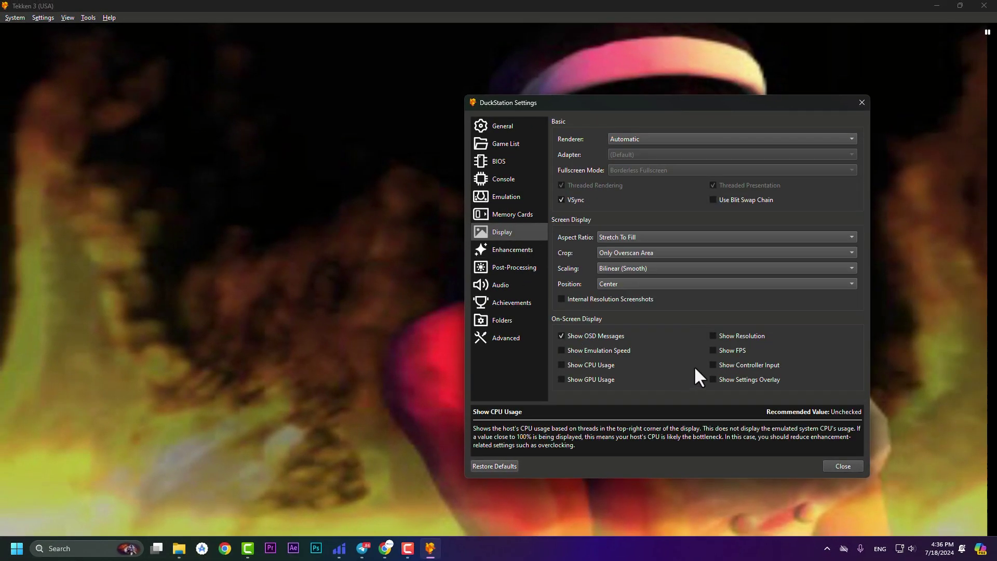
pyautogui.click(712, 350)
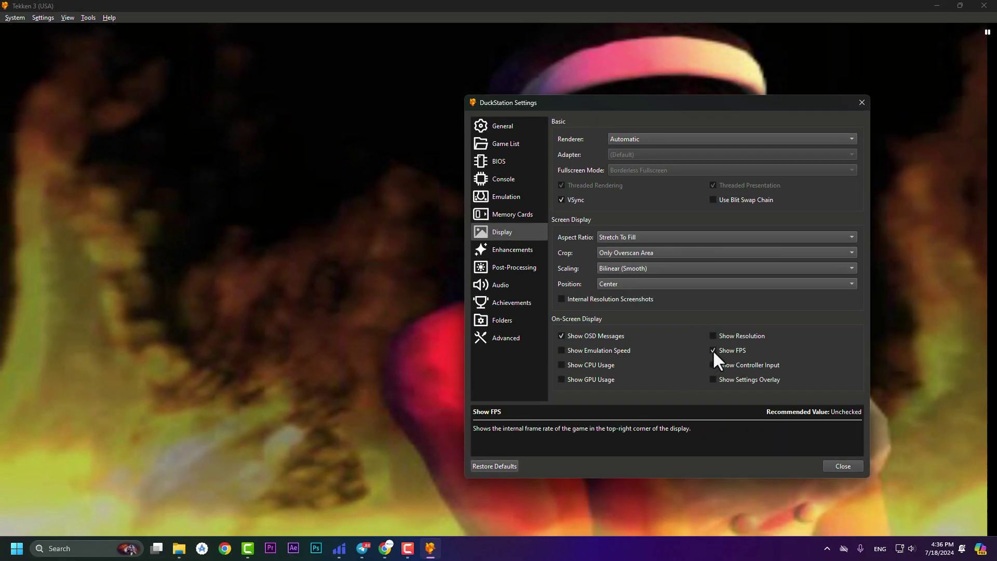
pyautogui.click(582, 350)
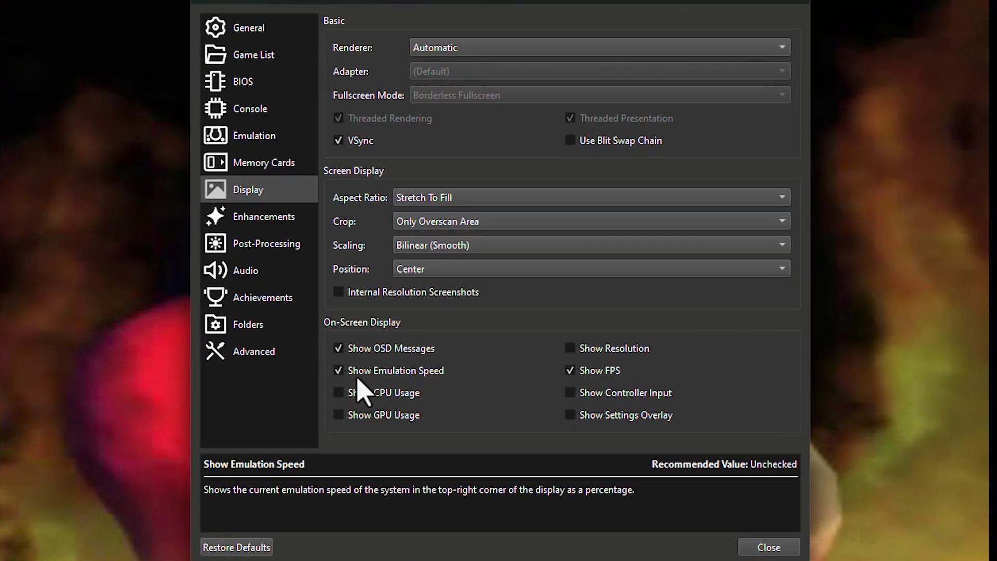
pyautogui.click(341, 144)
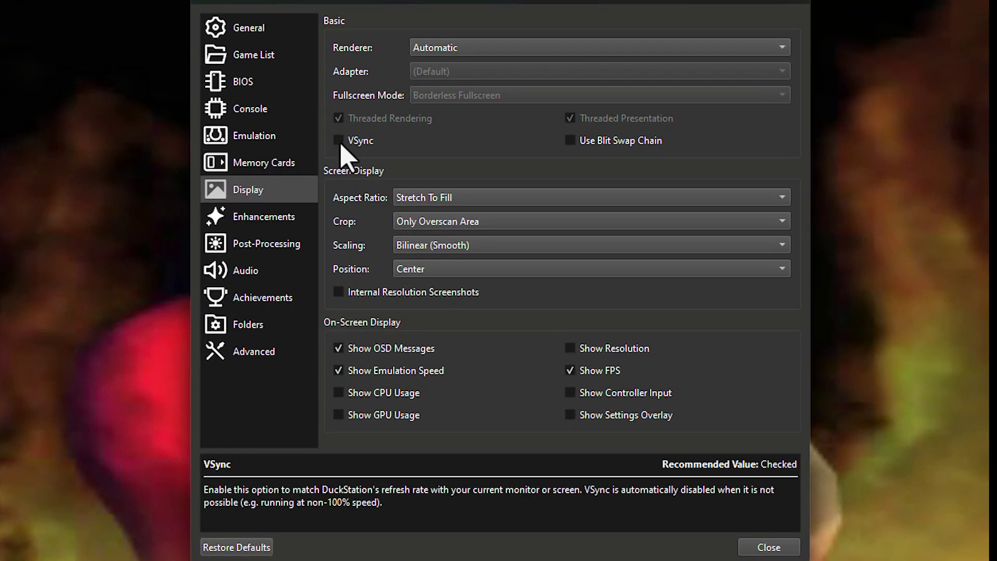
pyautogui.click(339, 143)
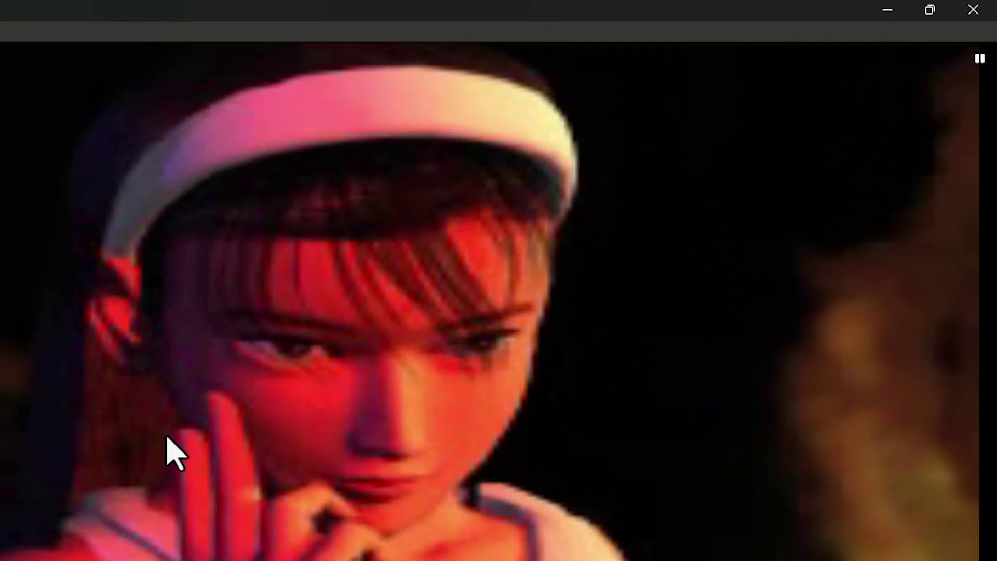
# Toggle pause with Space, leaving Tekken 3 paused during the intro video
pyautogui.press('space')
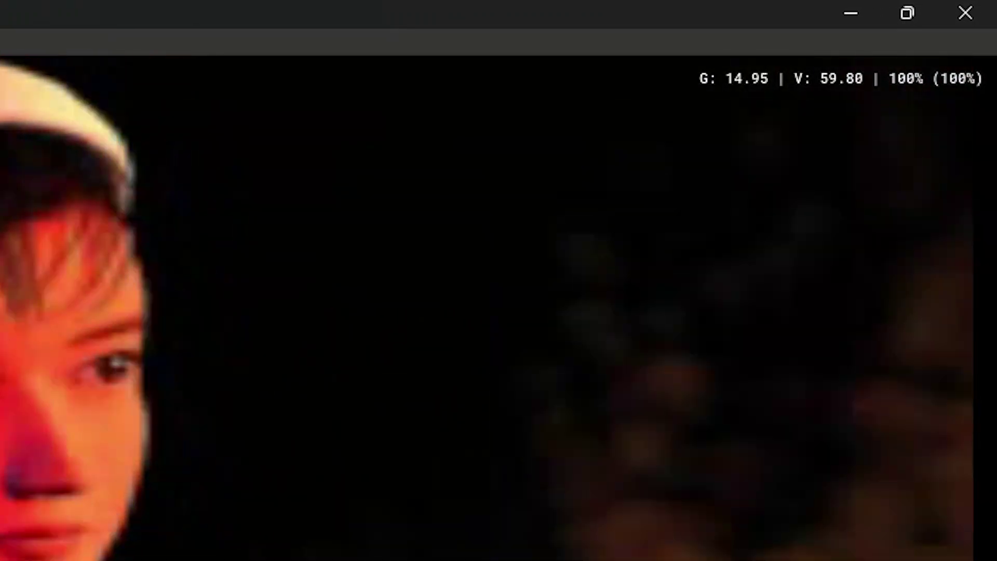
pyautogui.press('space')
pyautogui.press('space')
pyautogui.press('space')
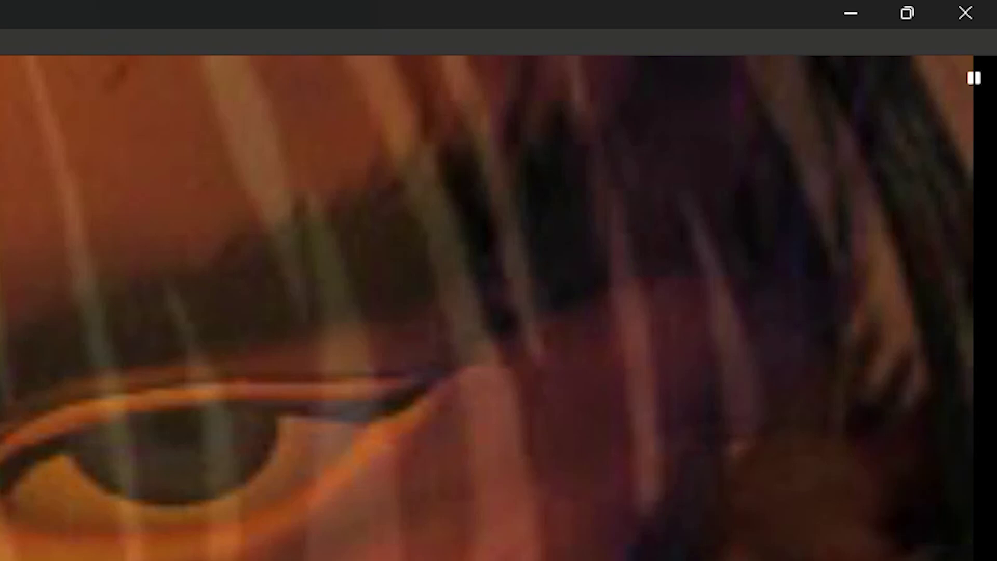
pyautogui.press('space')
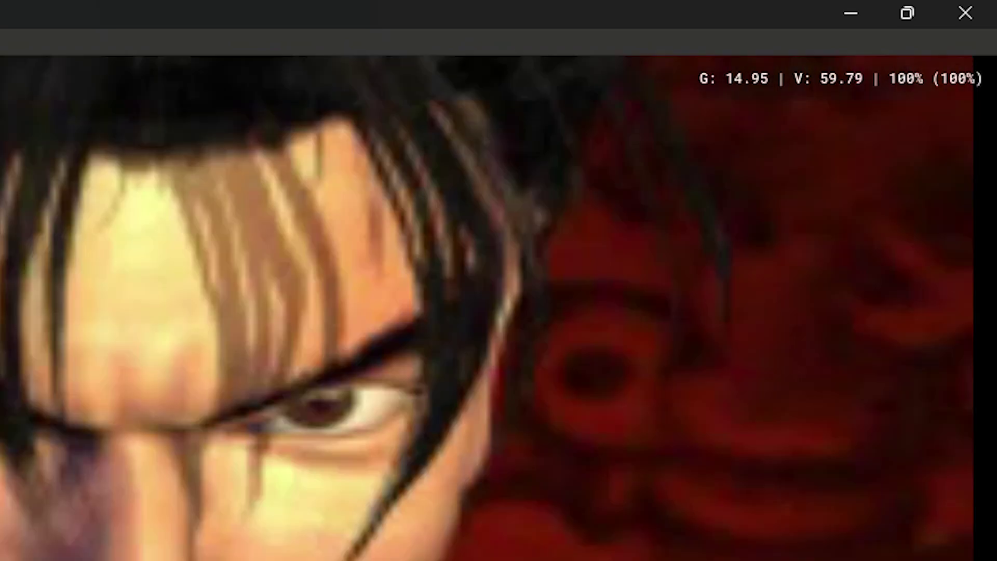
pyautogui.press('space')
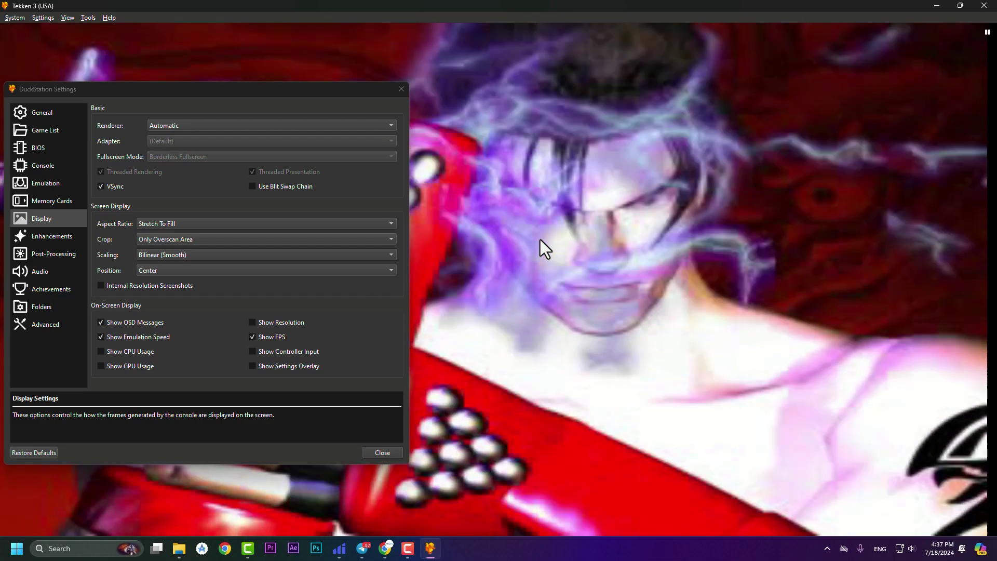
# Review the internal resolution scales, then turn off Show Emulation Speed and Show FPS
pyautogui.click(40, 238)
pyautogui.click(256, 124)
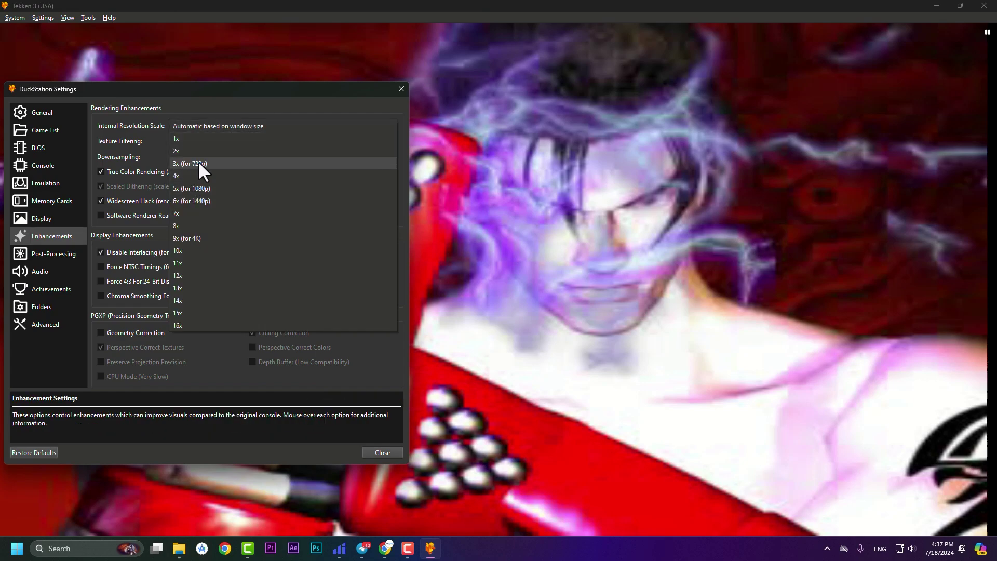
pyautogui.moveTo(227, 91); pyautogui.dragTo(661, 86)
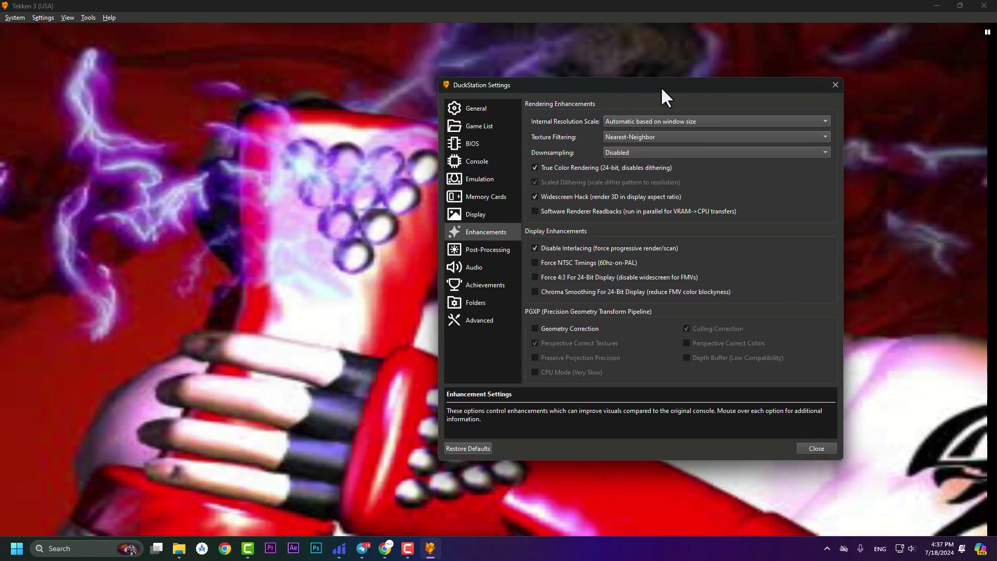
pyautogui.click(491, 218)
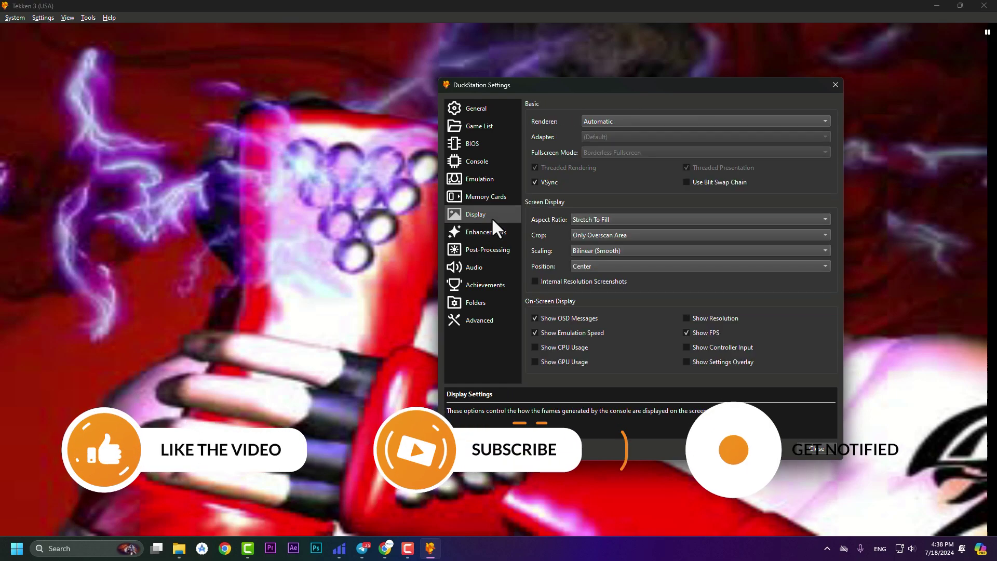
pyautogui.click(699, 332)
pyautogui.click(533, 331)
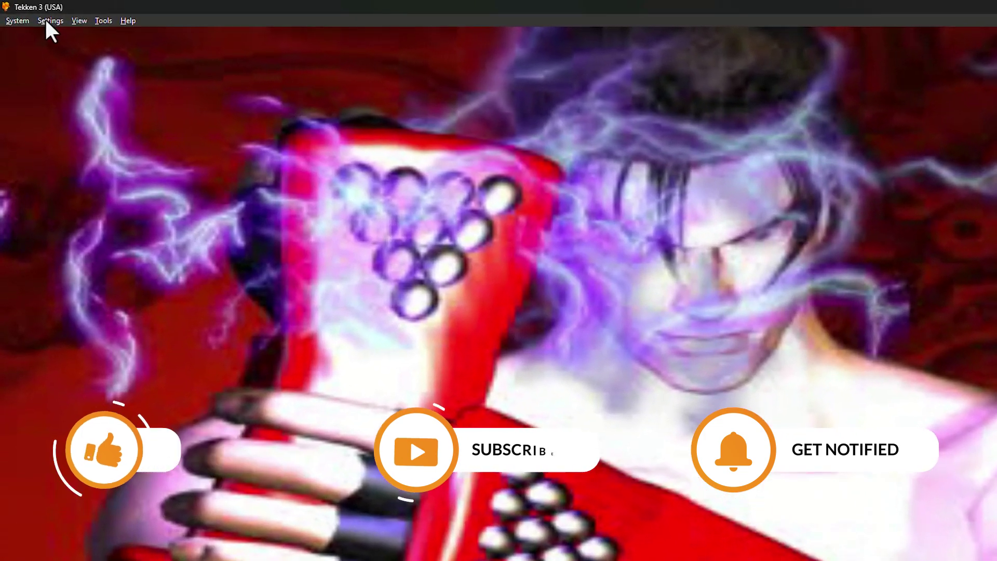
# Set Controller Port 2's type to Analog Controller, leaving its buttons unmapped
pyautogui.click(47, 21)
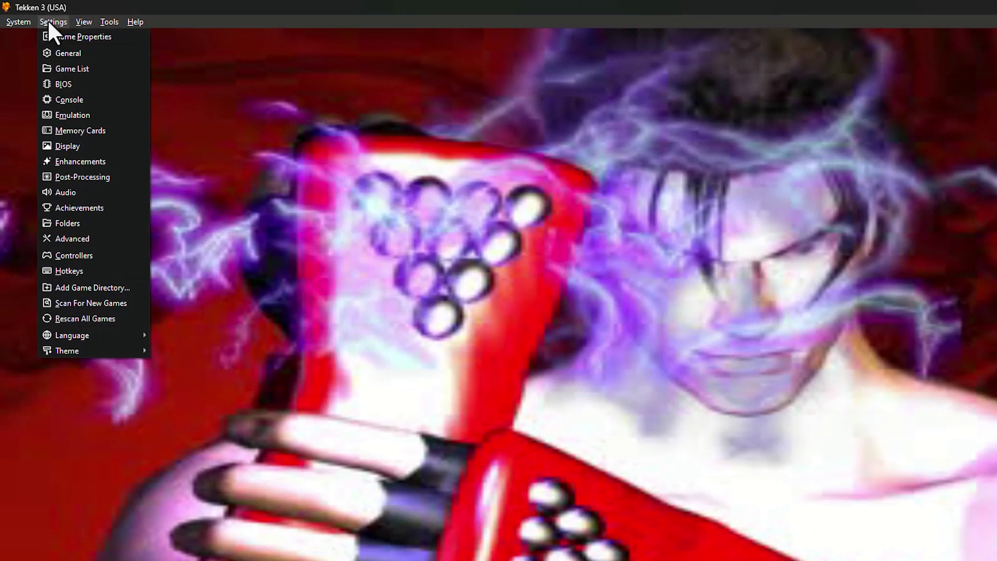
pyautogui.click(70, 255)
pyautogui.click(156, 145)
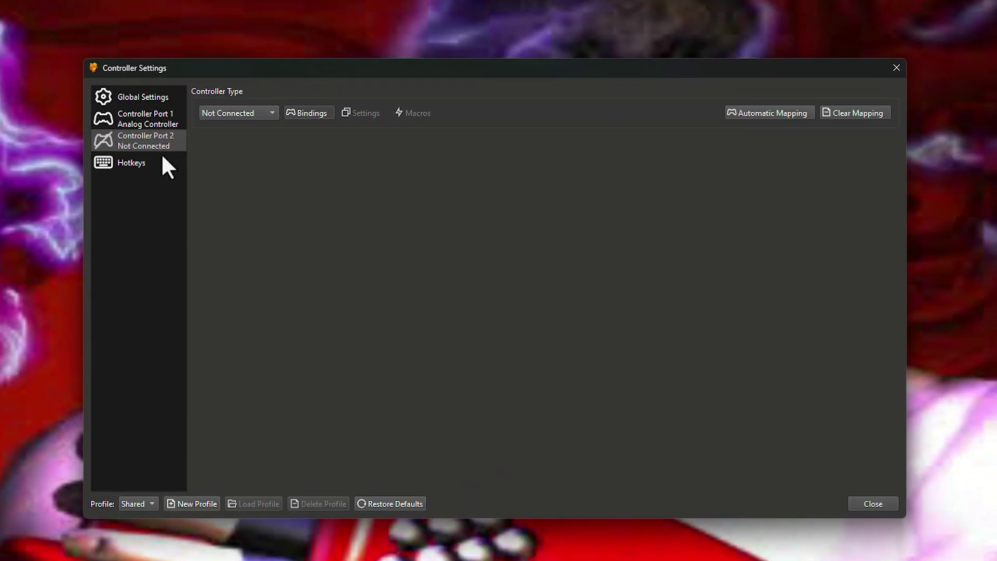
pyautogui.click(235, 113)
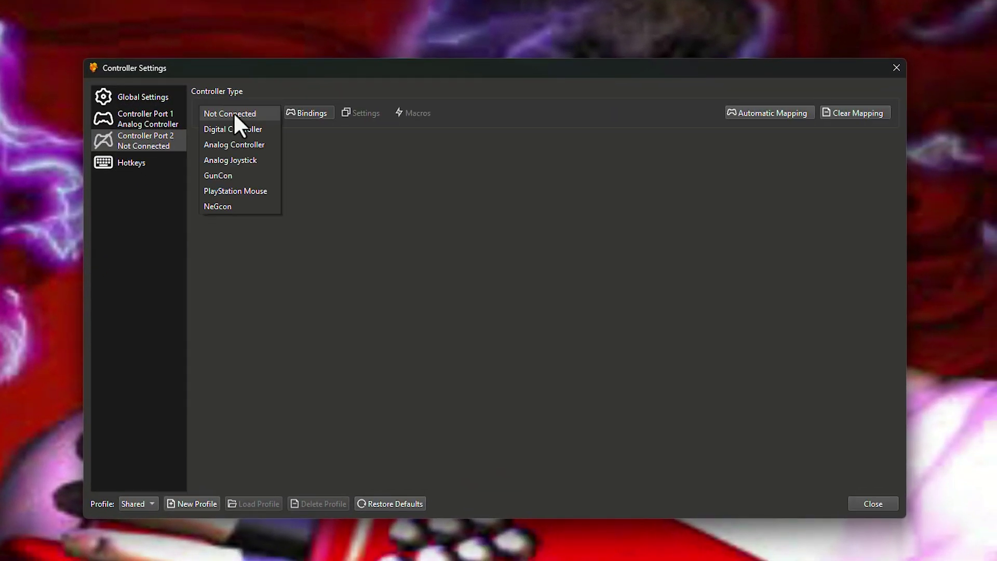
pyautogui.click(245, 145)
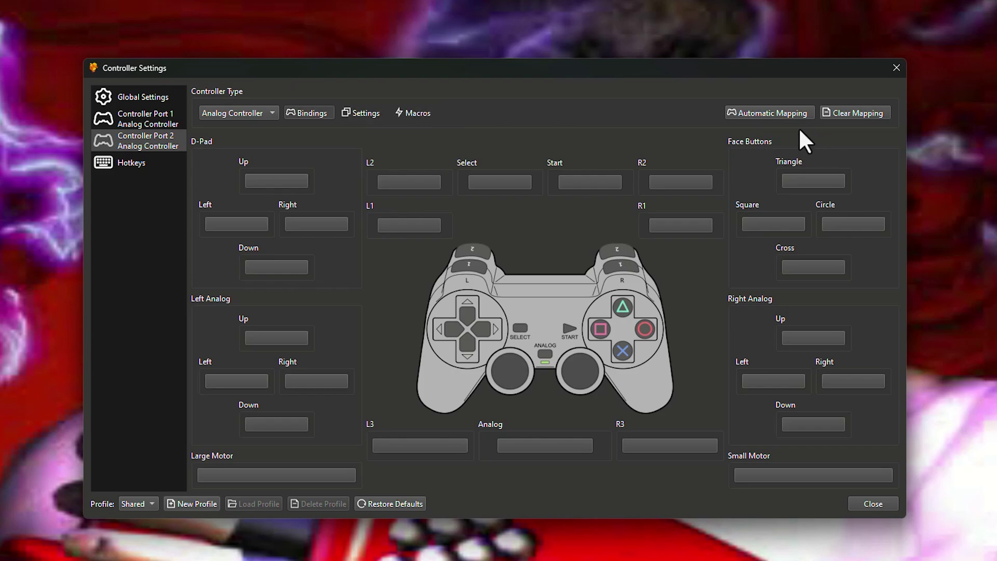
pyautogui.click(763, 115)
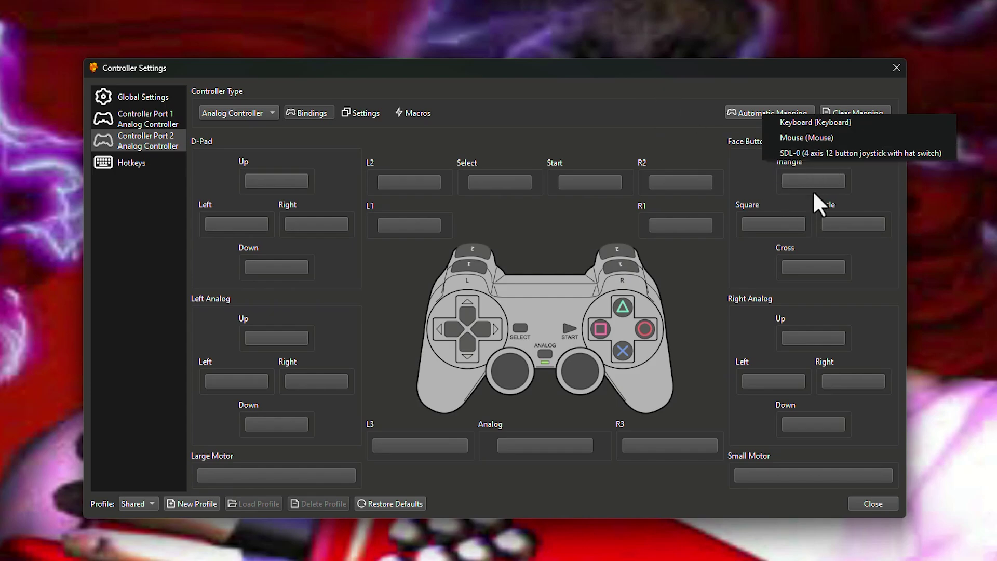
pyautogui.click(668, 118)
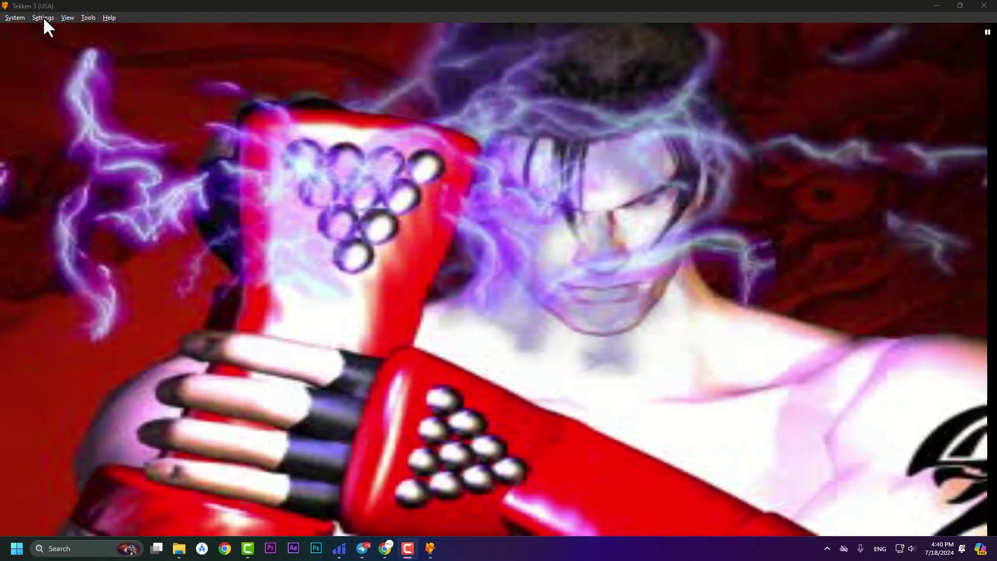
# Enable post-processing and add the crt-lottes shader to the chain
pyautogui.click(43, 18)
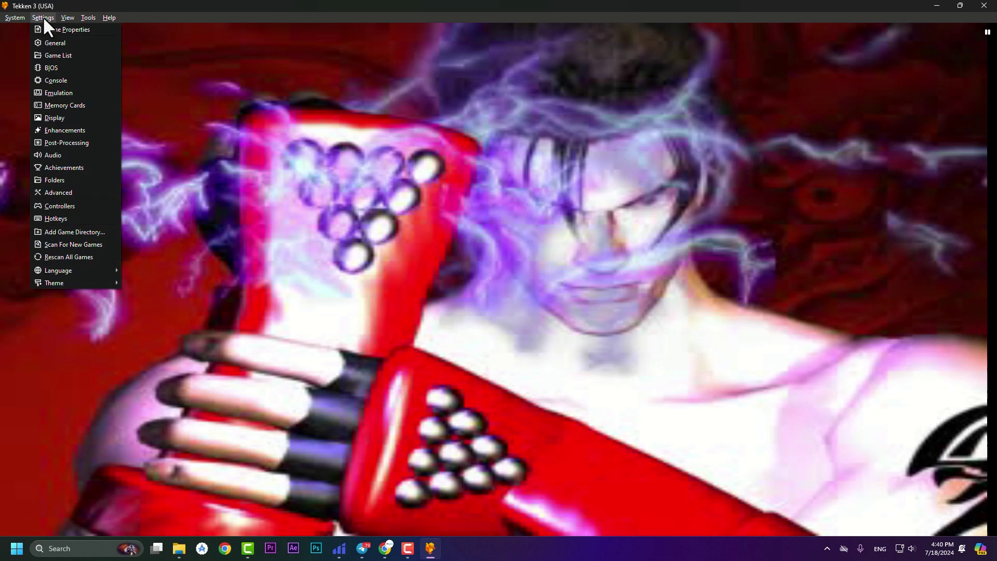
pyautogui.click(67, 142)
pyautogui.click(413, 100)
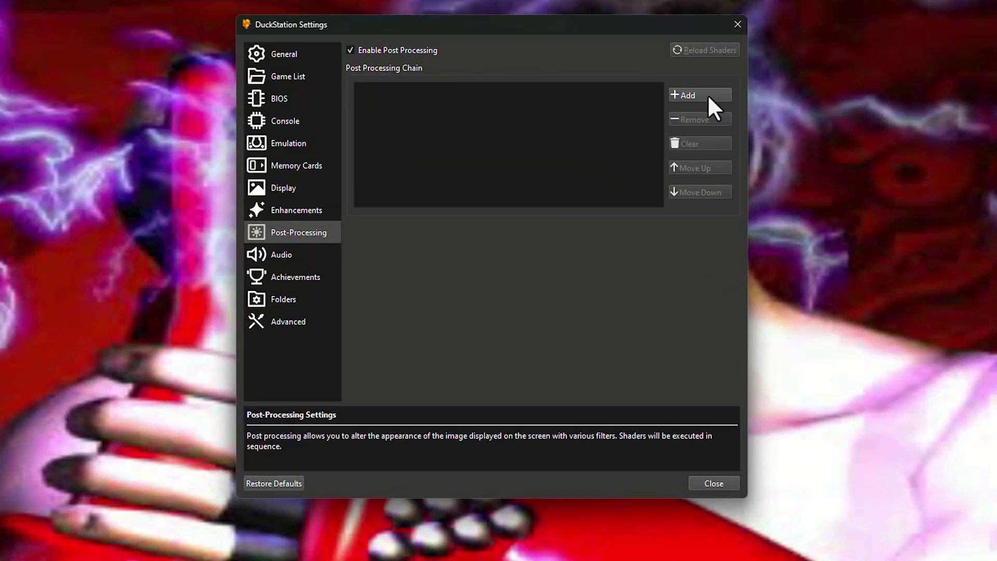
pyautogui.click(709, 96)
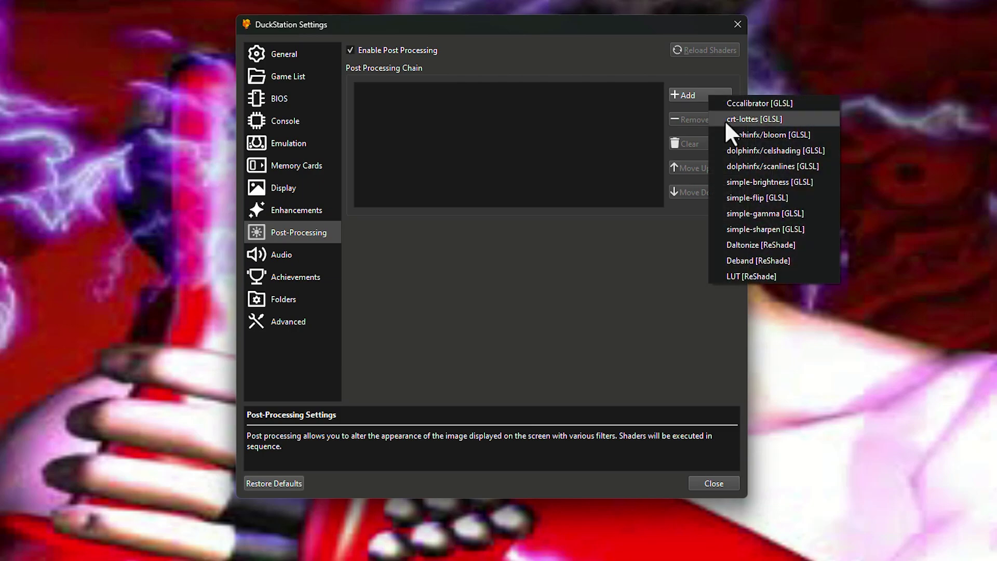
pyautogui.click(754, 119)
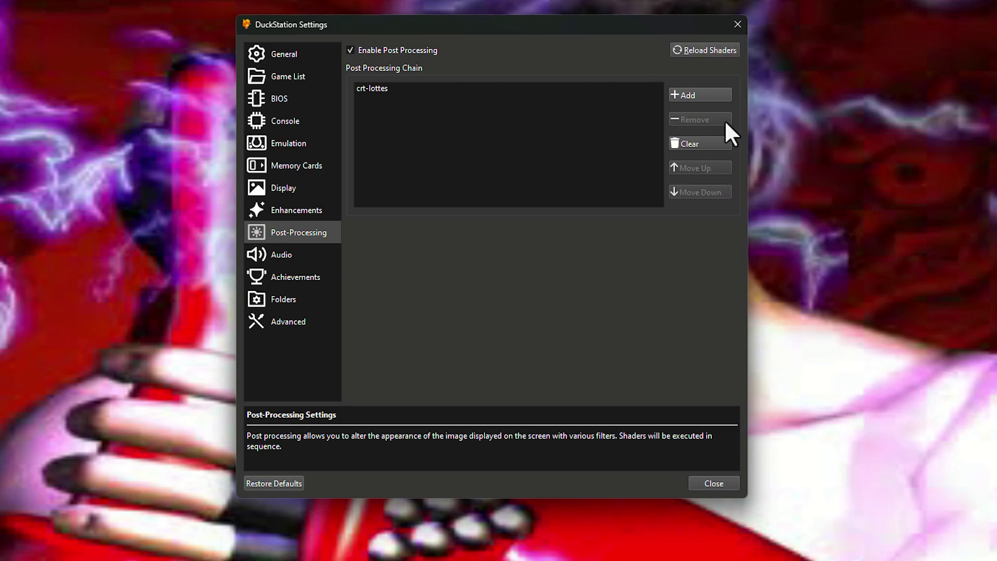
# Adjust crt-lottes Brightness Boost, then toggle the filter and post-processing off to compare
pyautogui.click(405, 89)
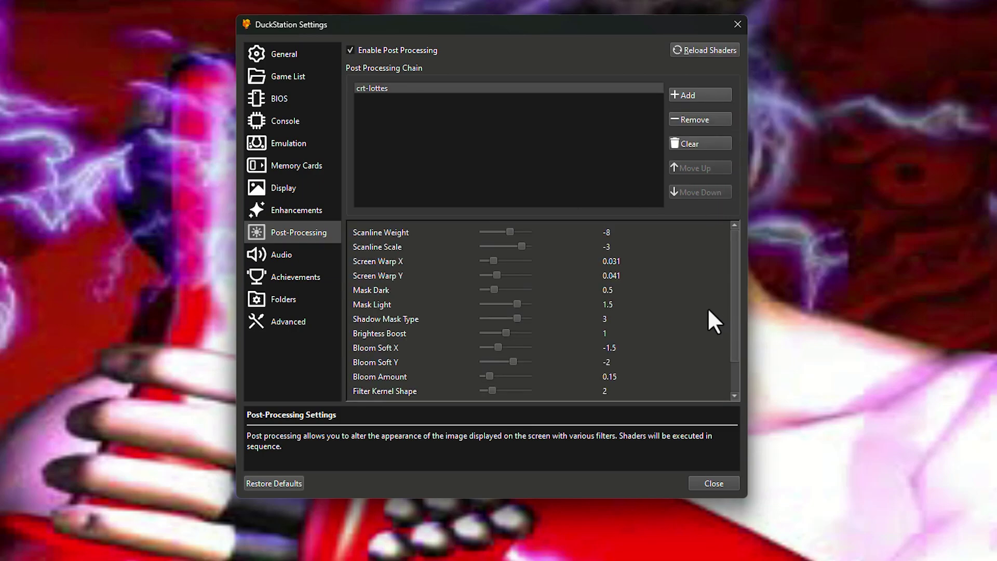
pyautogui.scroll(-1, 522, 259)
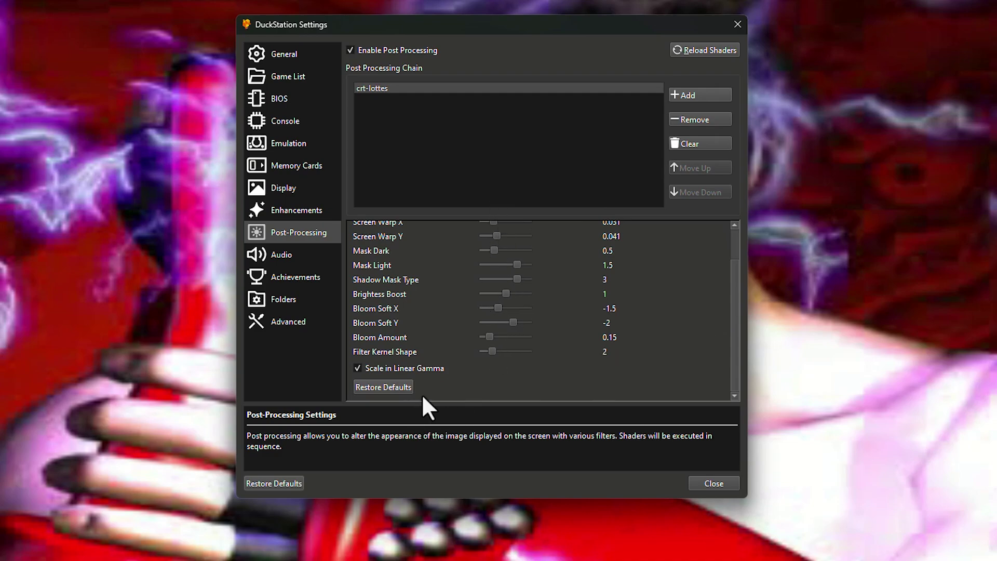
pyautogui.moveTo(501, 296); pyautogui.dragTo(494, 294)
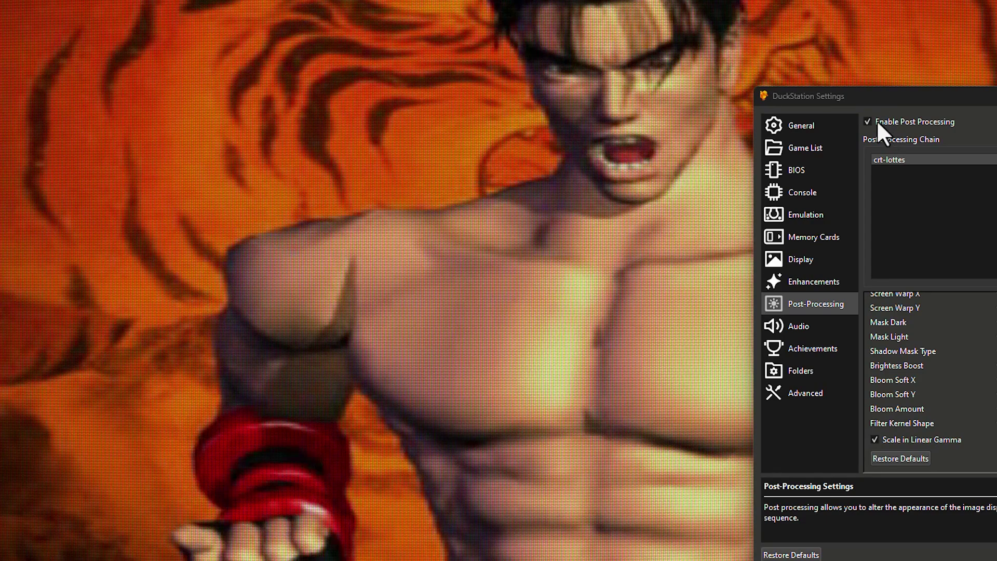
pyautogui.click(874, 122)
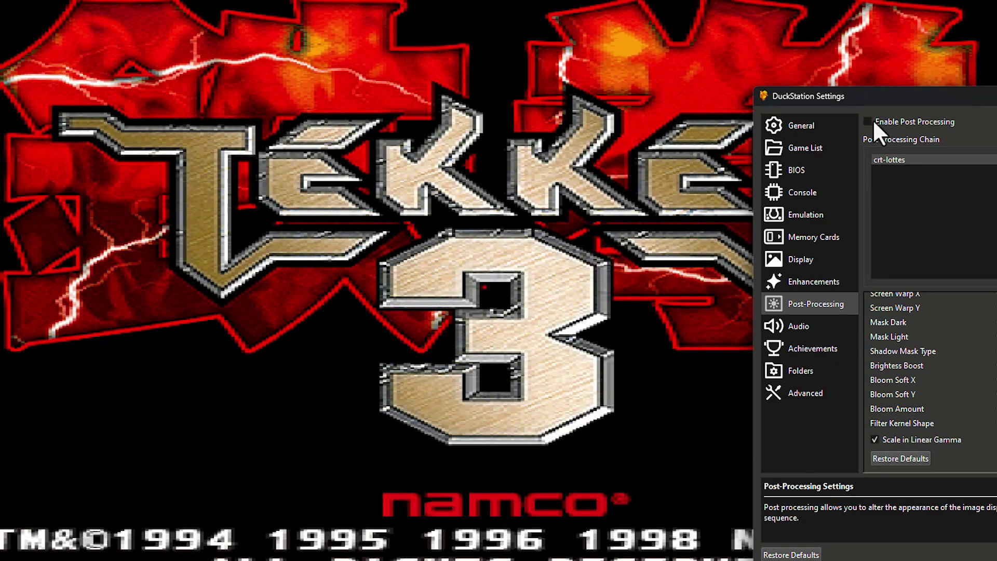
pyautogui.click(872, 120)
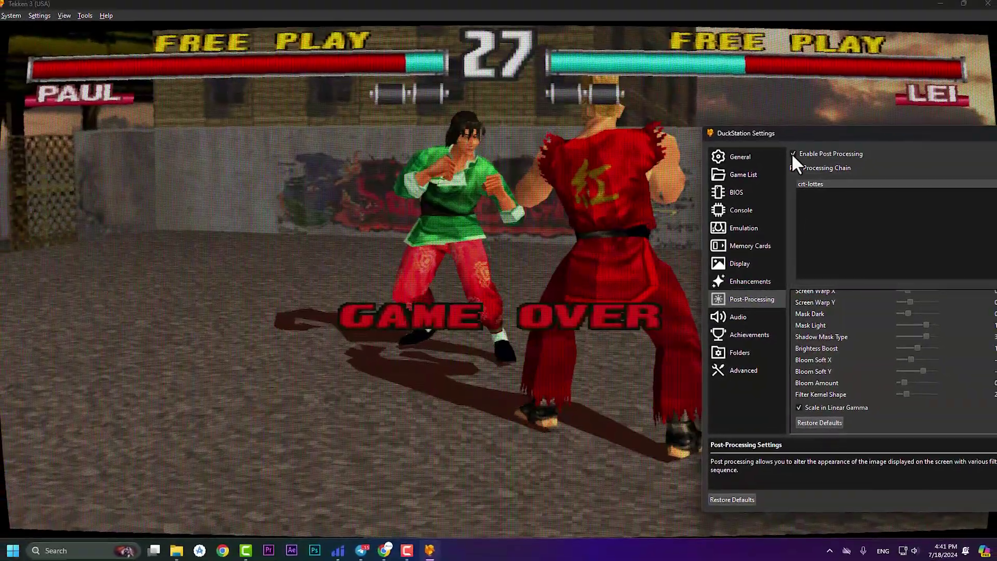
pyautogui.click(793, 153)
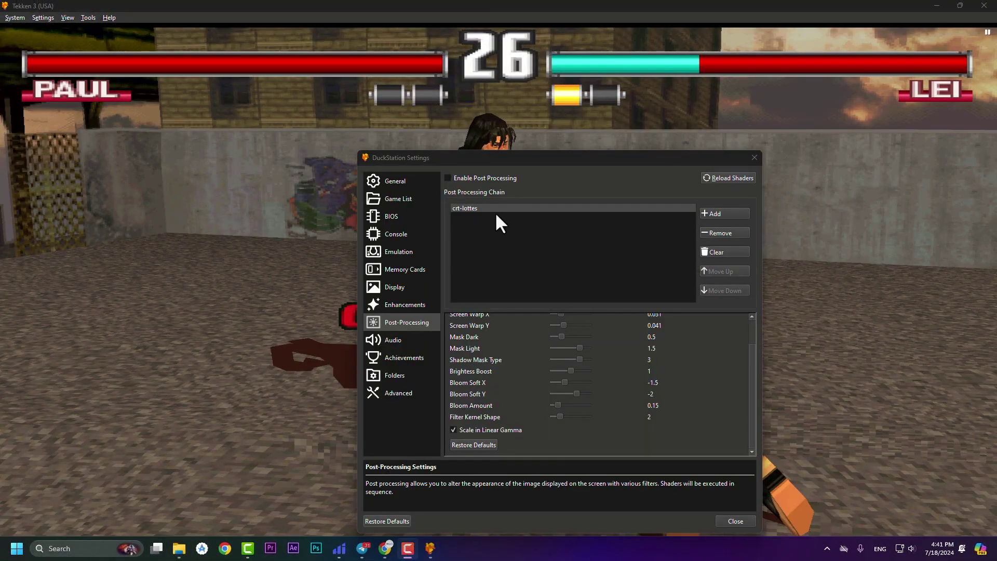
pyautogui.click(448, 178)
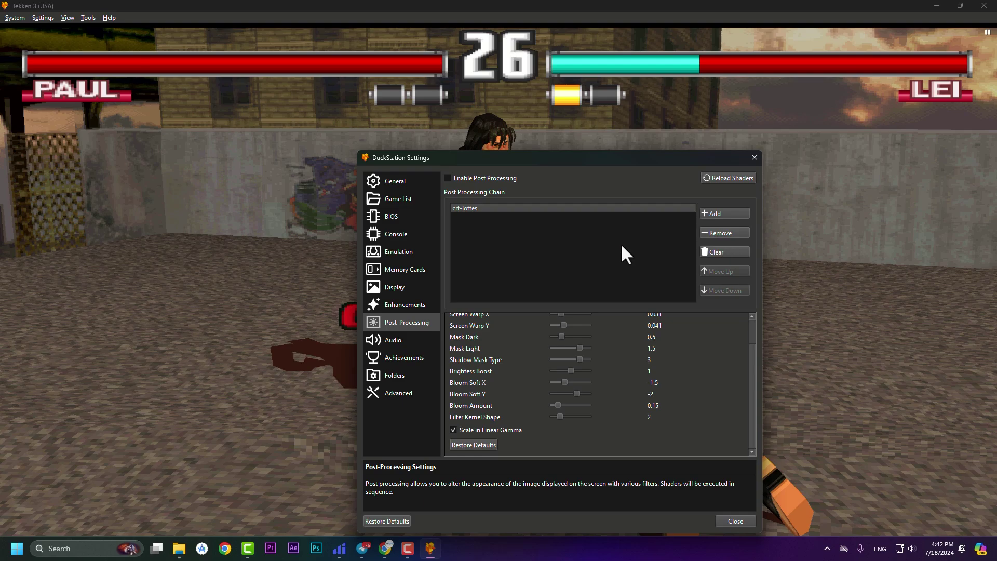
# Try the simple-flip shader to mirror the picture, then remove it, leaving only crt-lottes
pyautogui.click(719, 213)
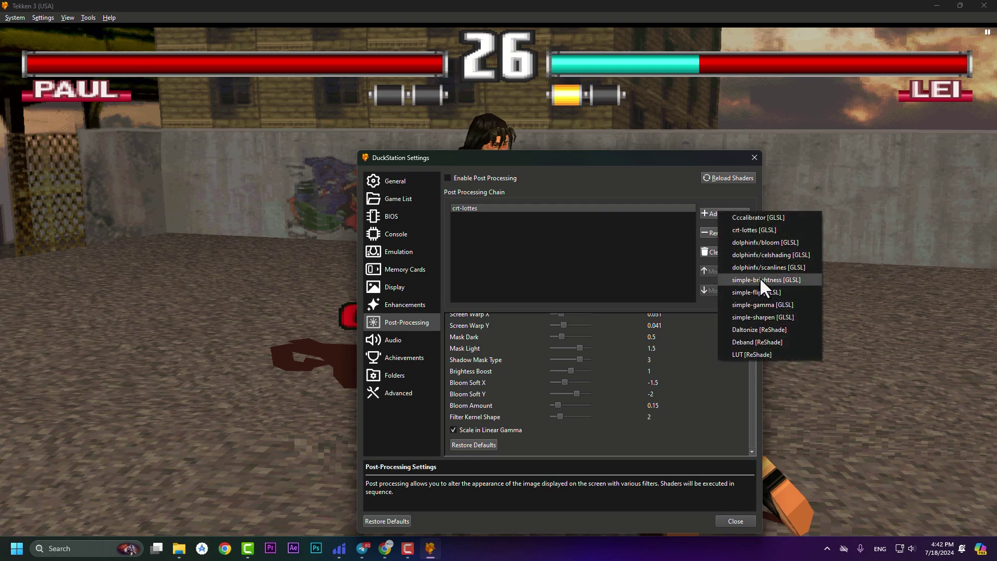
pyautogui.click(761, 292)
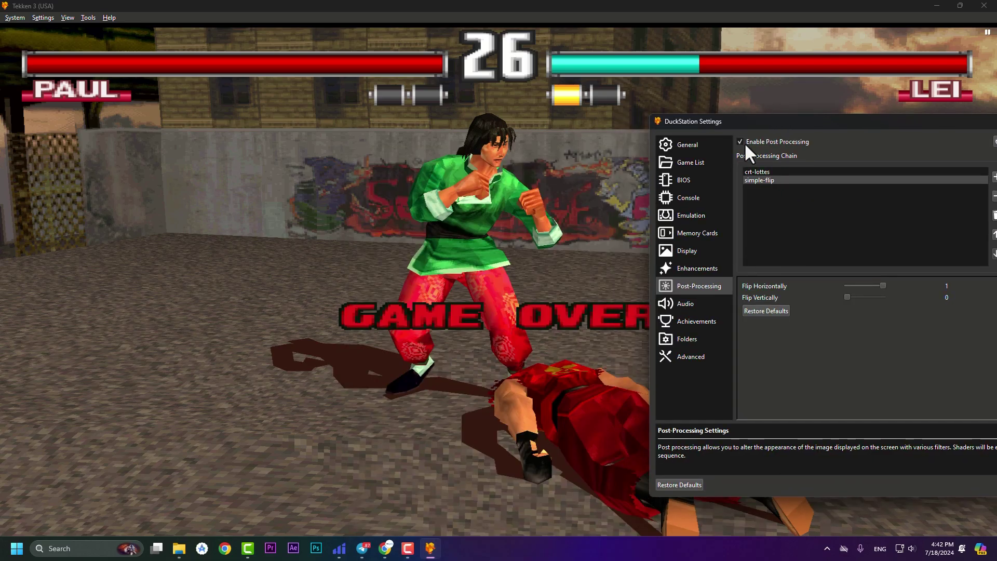
pyautogui.click(744, 142)
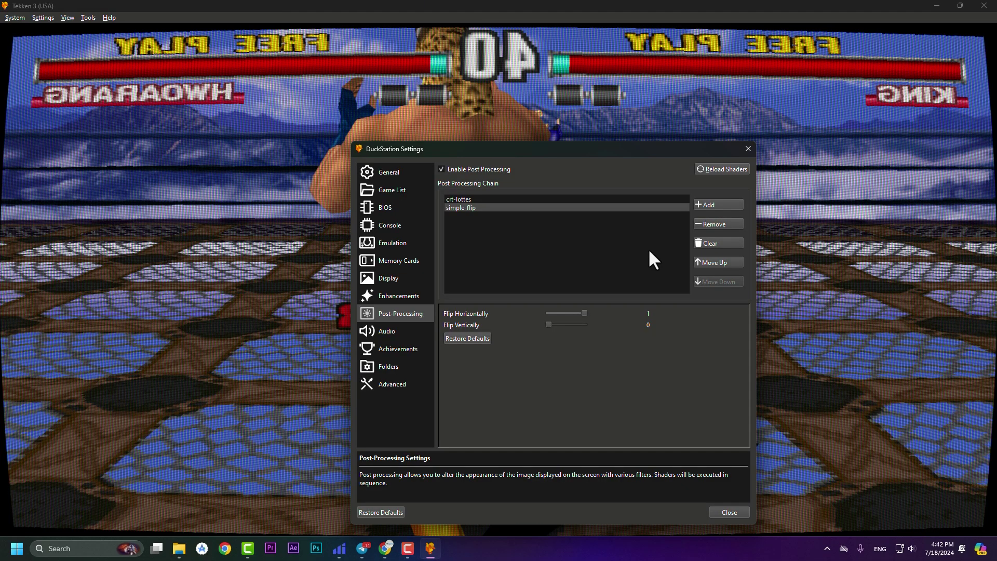
pyautogui.click(712, 223)
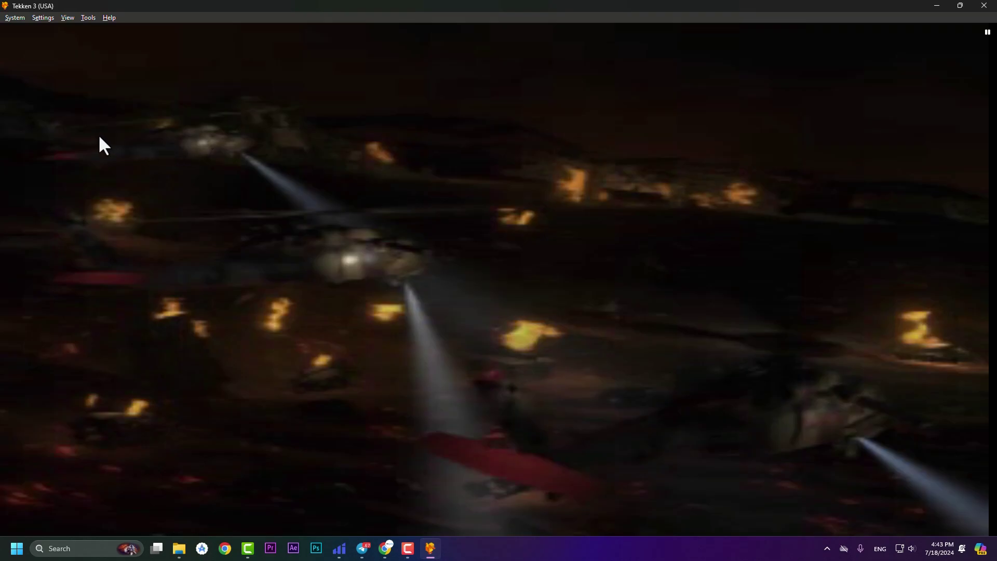
pyautogui.hotkey('alt', 'Tab')
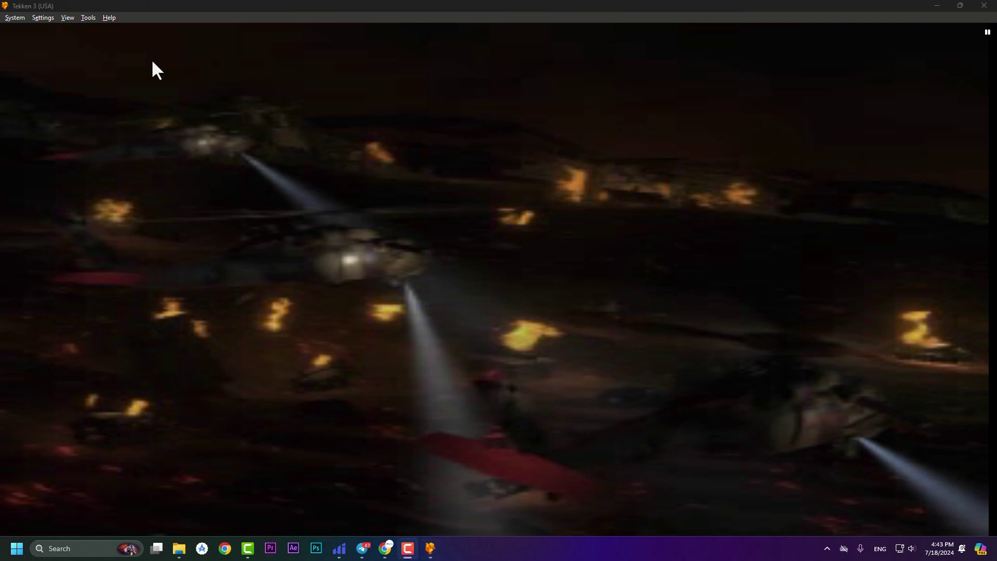
# In Controller hotkeys, bind Fast Forward to the left mouse button
pyautogui.click(45, 19)
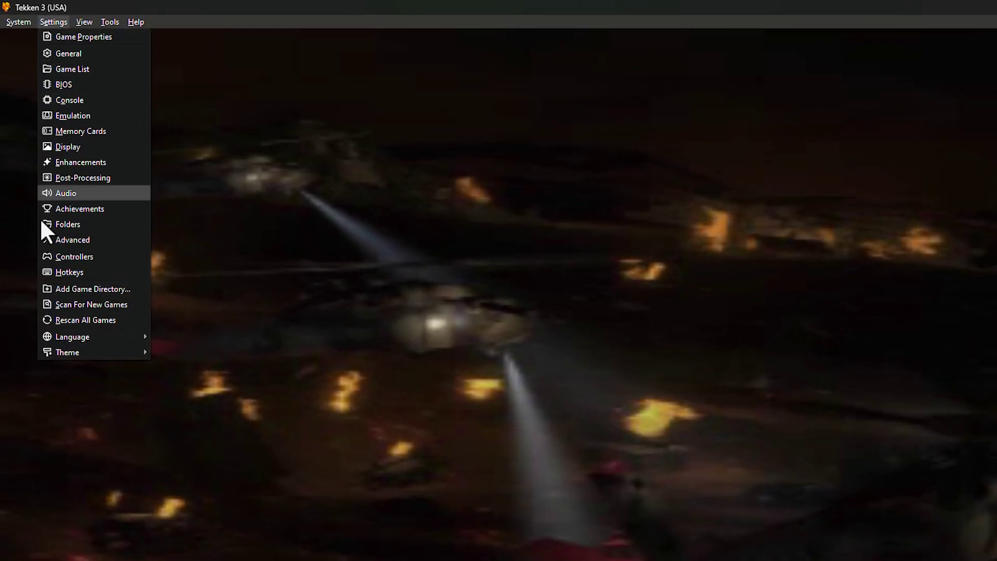
pyautogui.click(48, 256)
pyautogui.click(253, 199)
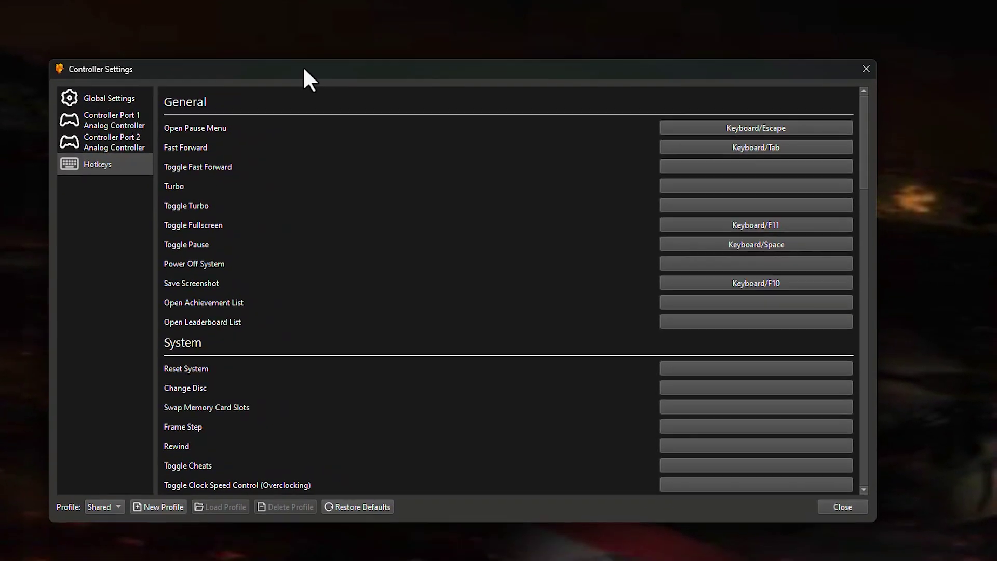
pyautogui.moveTo(294, 55); pyautogui.dragTo(317, 69)
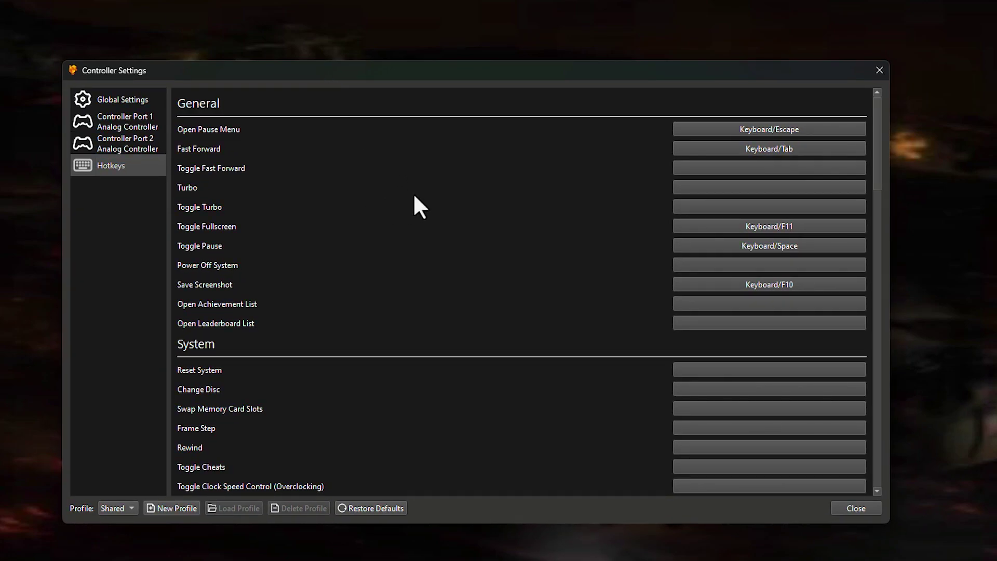
pyautogui.moveTo(733, 129); pyautogui.dragTo(731, 126)
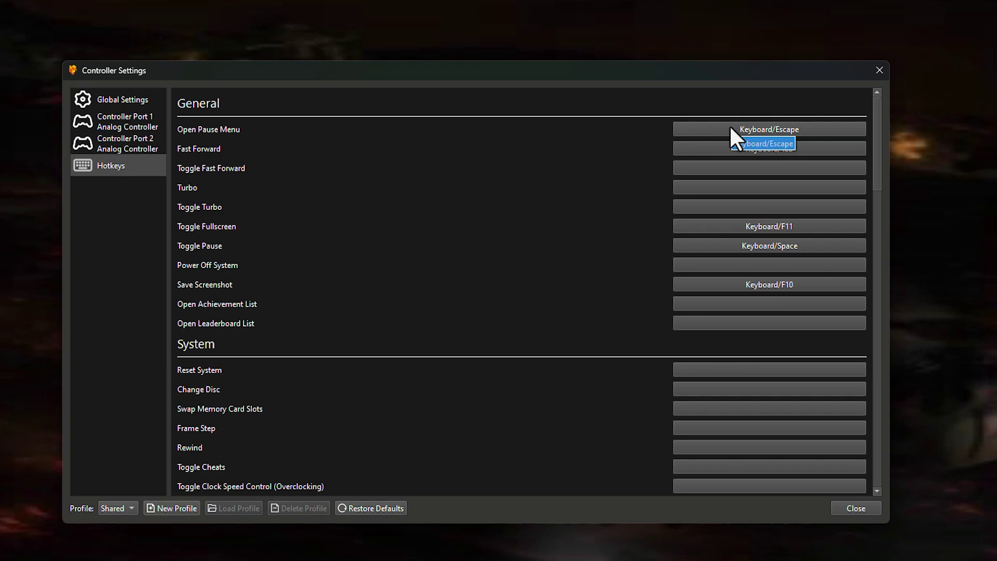
pyautogui.moveTo(731, 127); pyautogui.dragTo(418, 311)
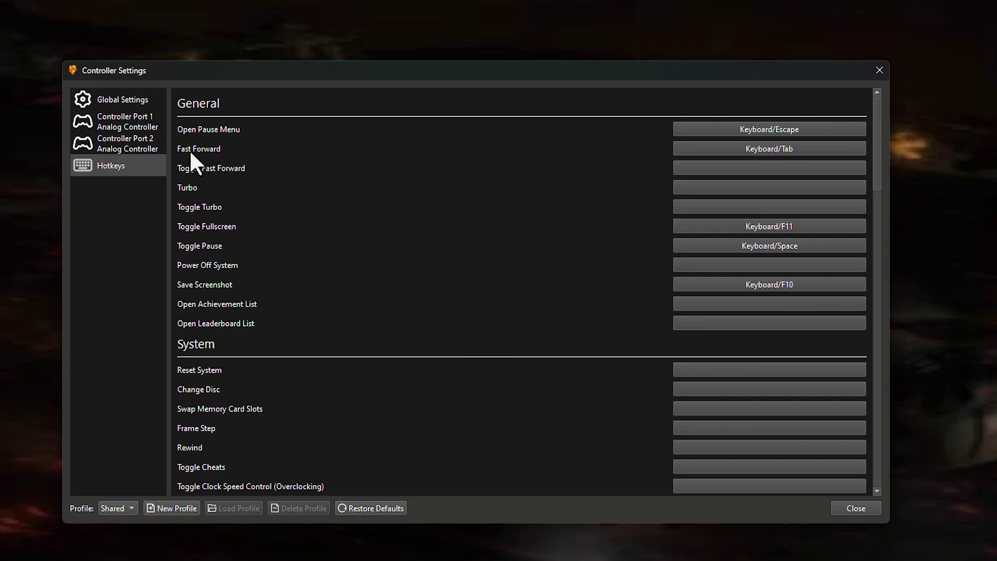
pyautogui.moveTo(726, 154); pyautogui.dragTo(726, 157)
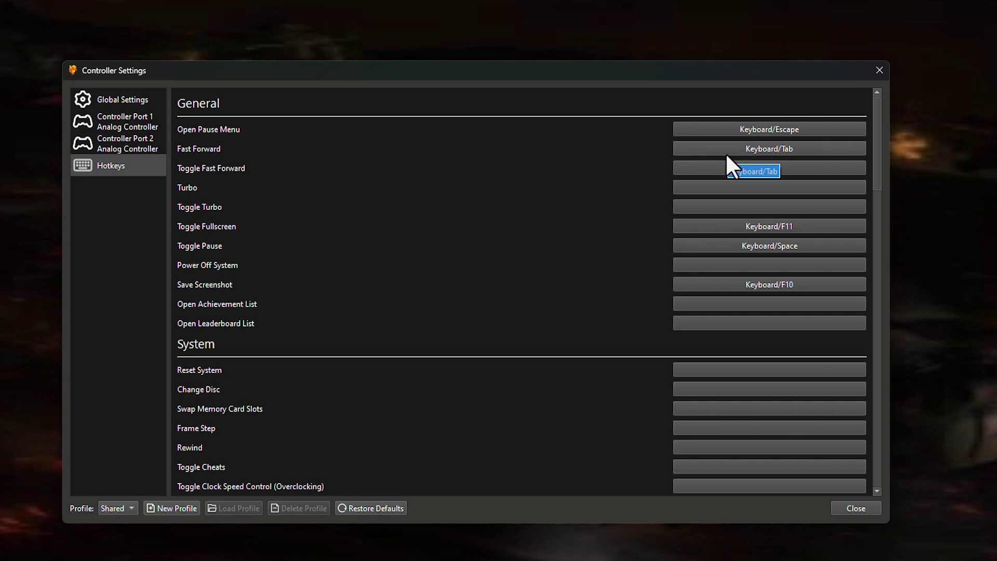
pyautogui.moveTo(726, 154); pyautogui.dragTo(726, 154)
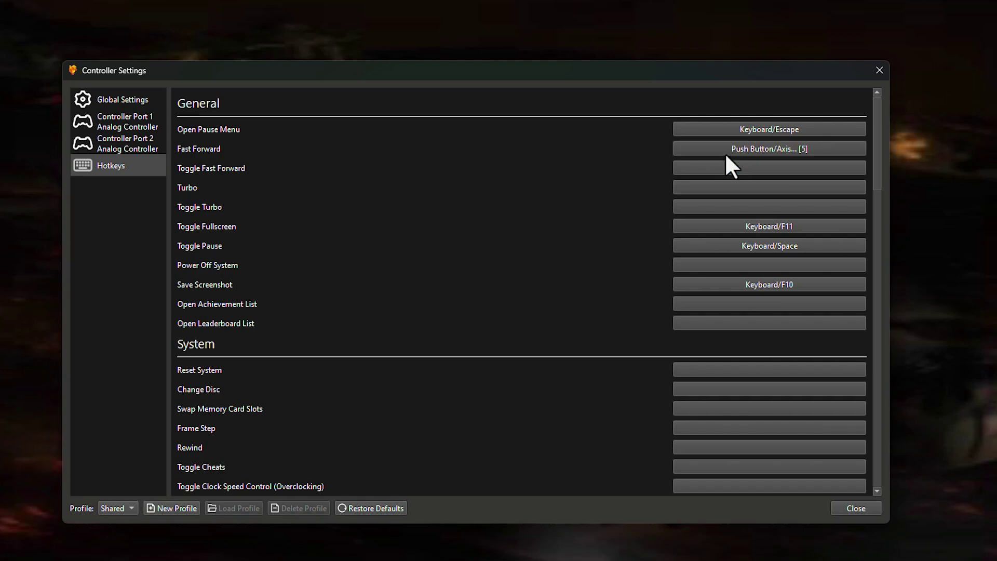
pyautogui.click(631, 152)
pyautogui.scroll(-10, 572, 249)
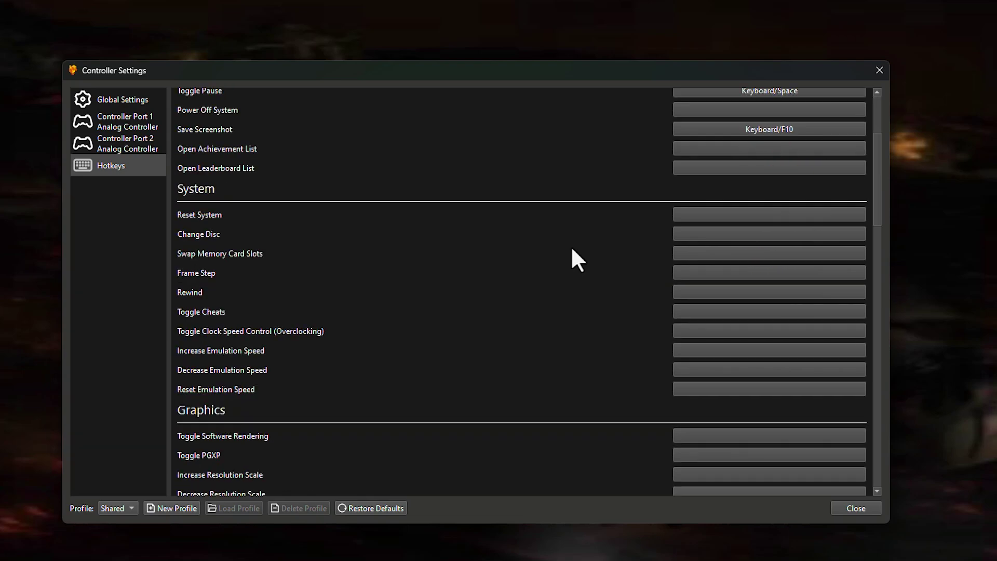
pyautogui.scroll(-3, 570, 244)
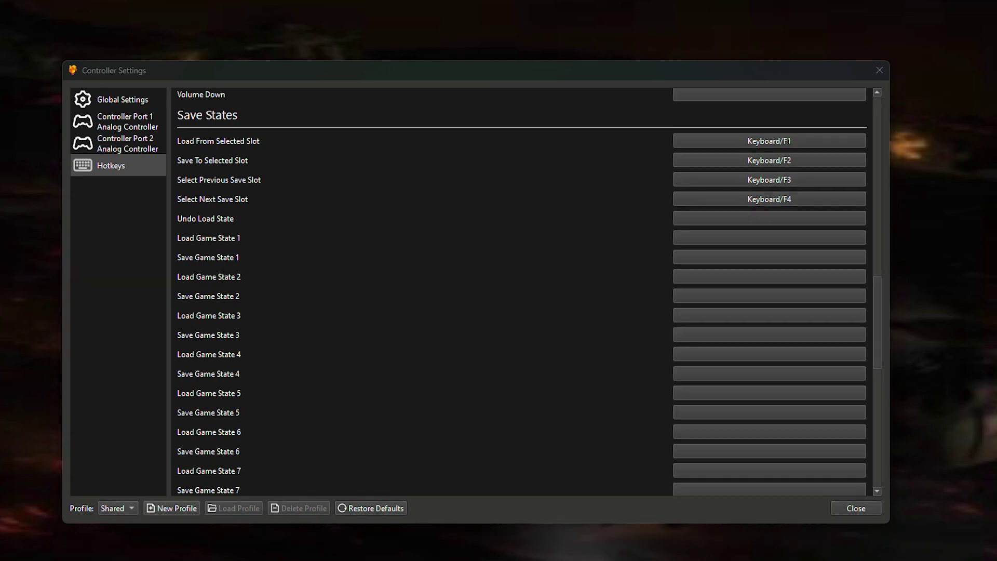
# Restore the default controller configuration, recheck the hotkeys, and close the controller settings
pyautogui.rightClick(1, 1)
pyautogui.moveTo(67, 136)
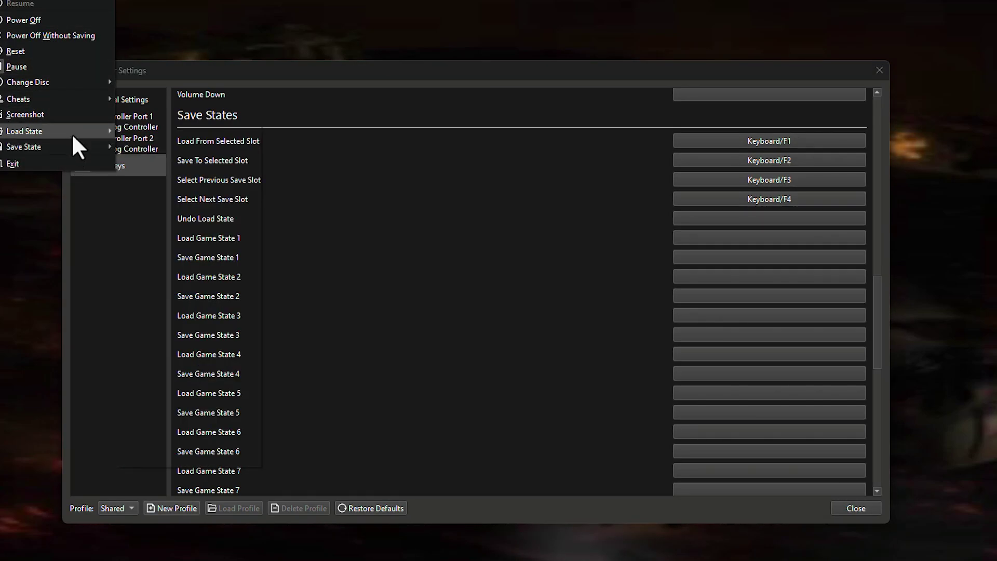
pyautogui.click(545, 287)
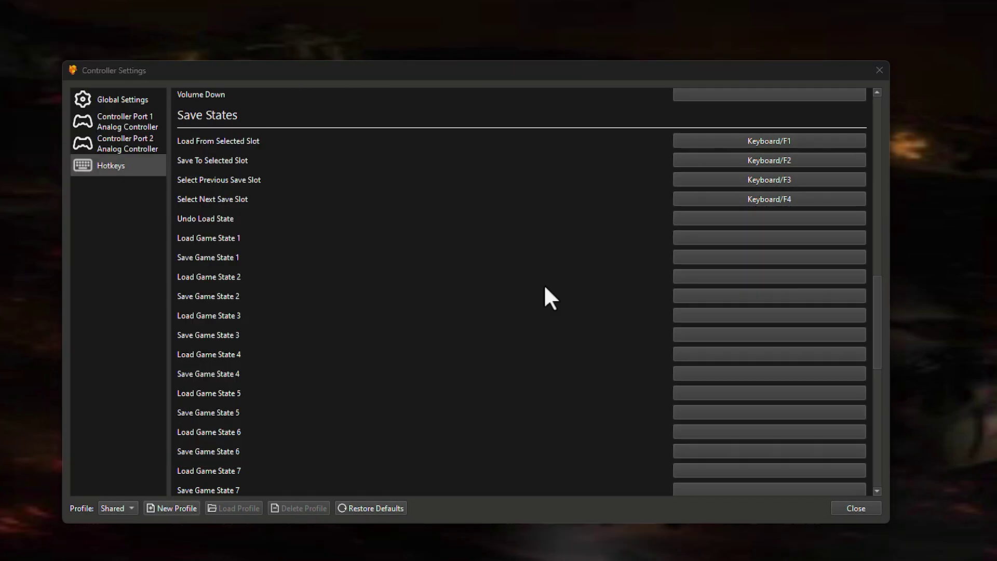
pyautogui.click(375, 508)
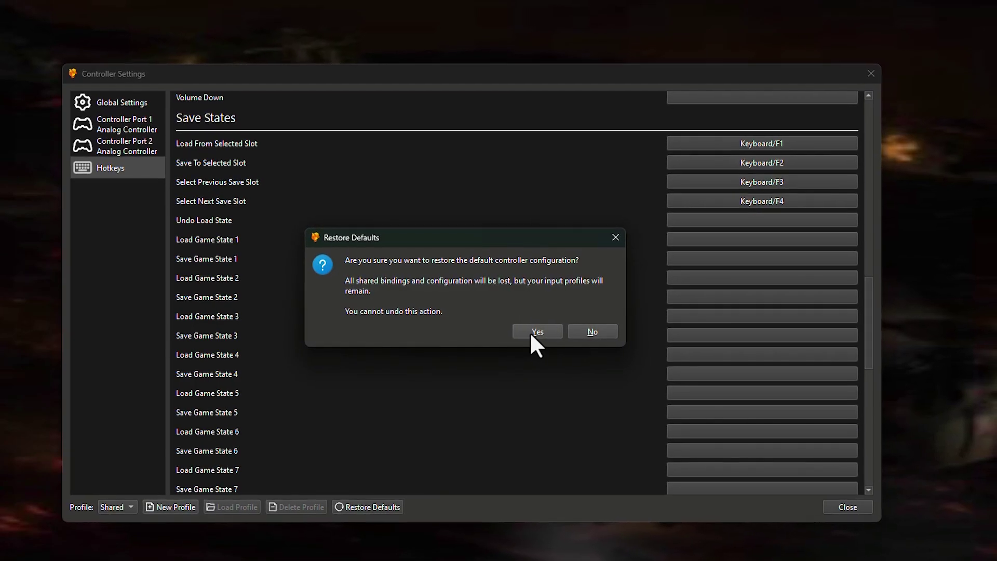
pyautogui.click(525, 336)
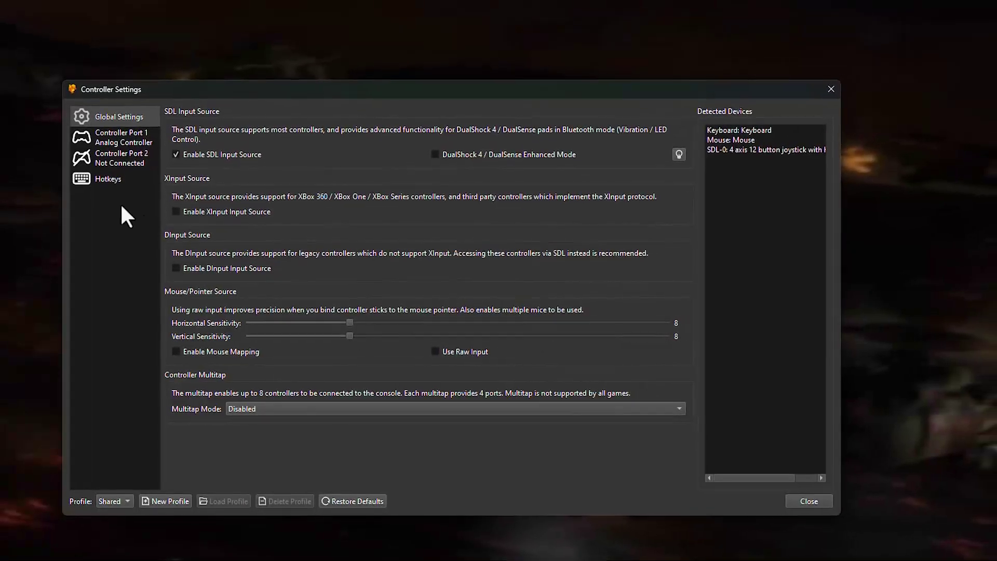
pyautogui.click(106, 177)
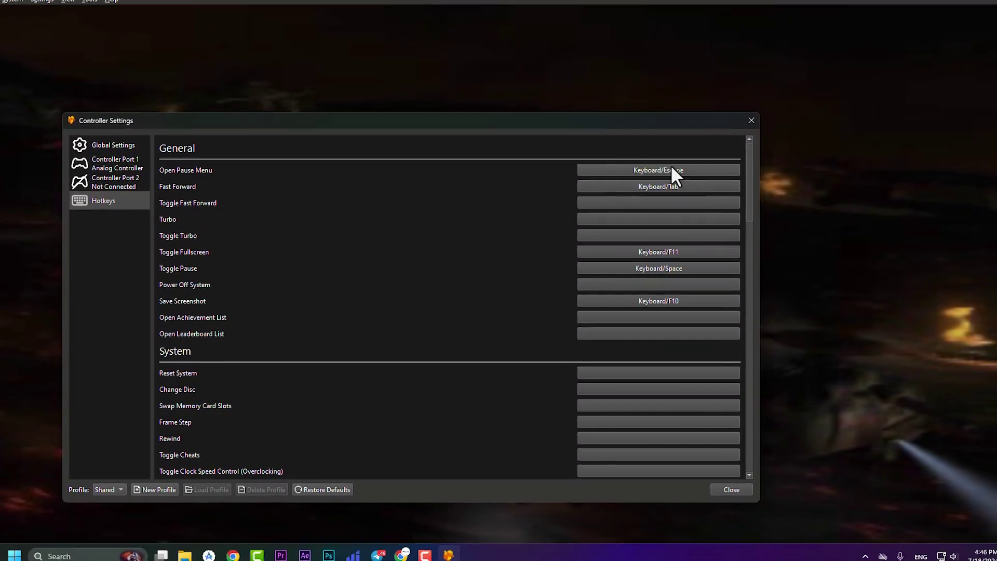
pyautogui.click(741, 491)
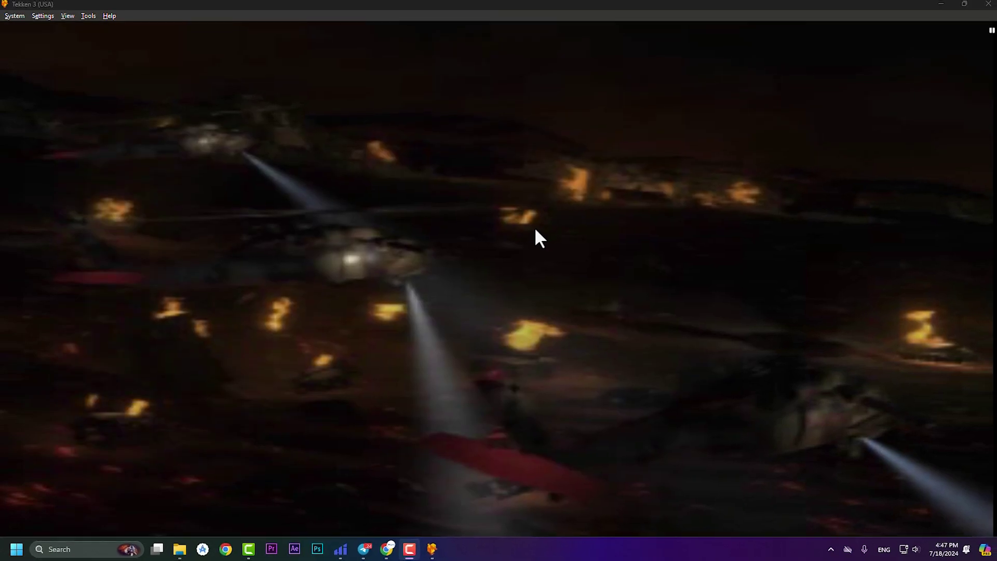
# Pause Tekken 3, scroll through its Cheat List, then close the list
pyautogui.click(388, 243)
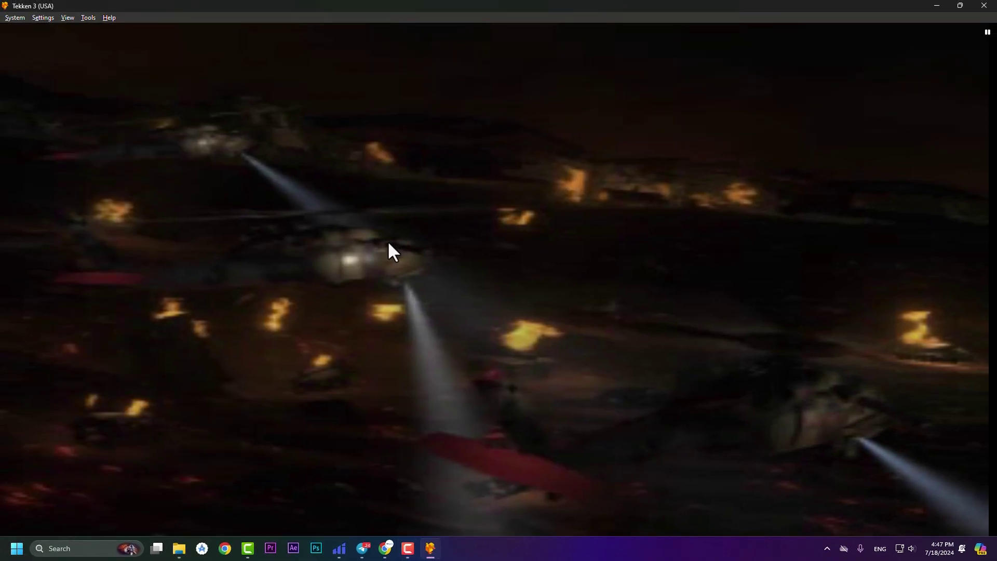
pyautogui.press('Escape')
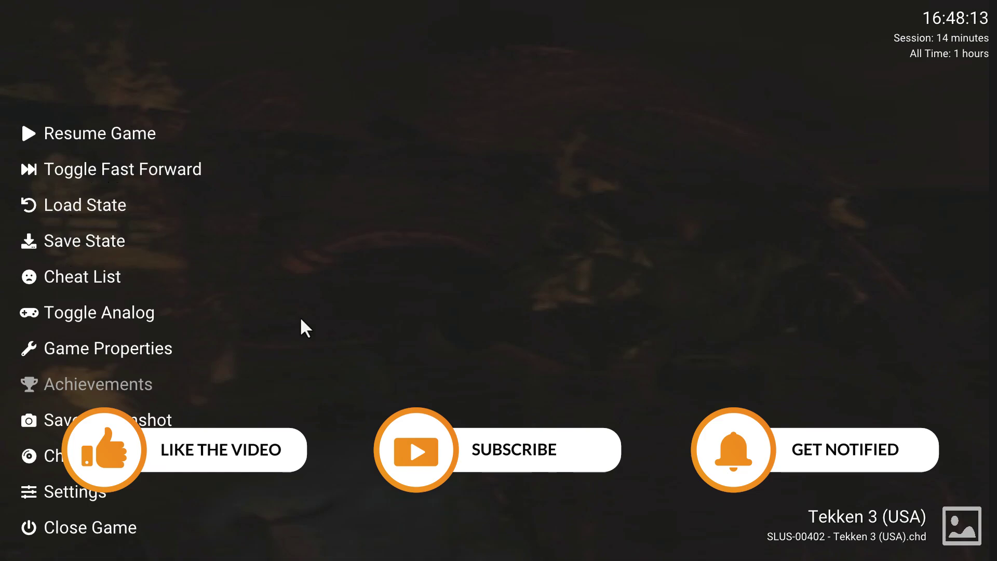
pyautogui.click(92, 277)
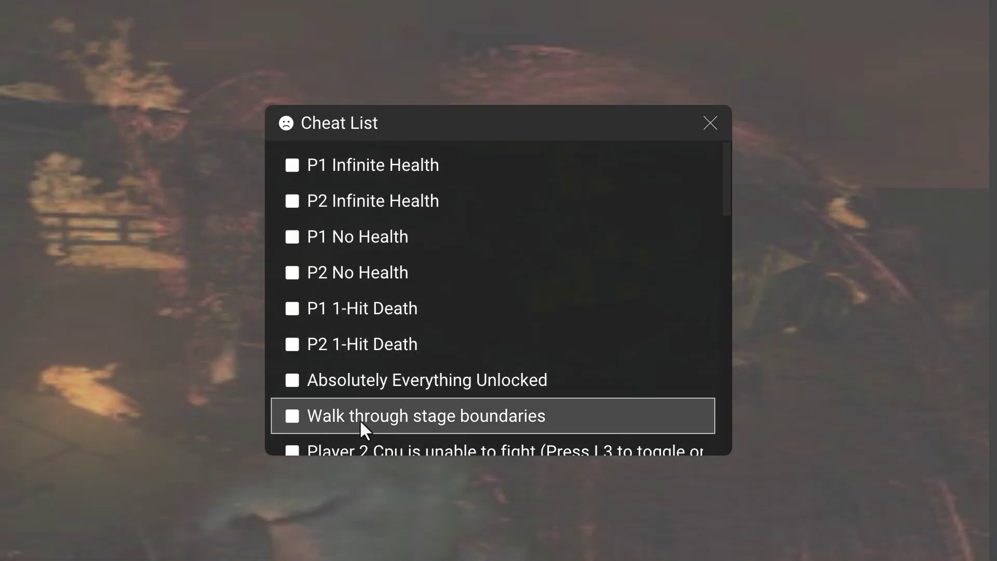
pyautogui.scroll(-5, 386, 343)
pyautogui.scroll(4, 387, 345)
pyautogui.scroll(-8, 384, 343)
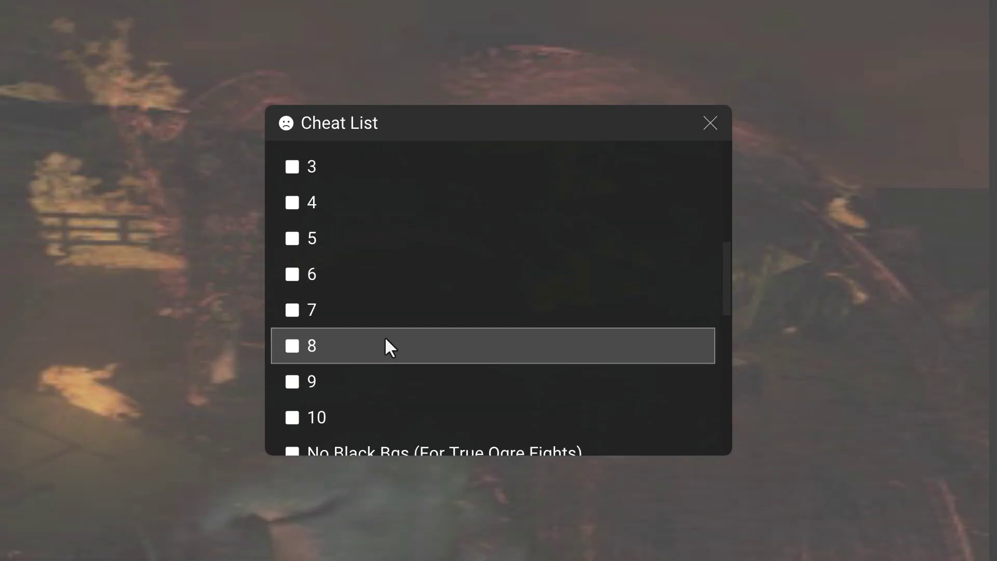
pyautogui.scroll(-5, 468, 327)
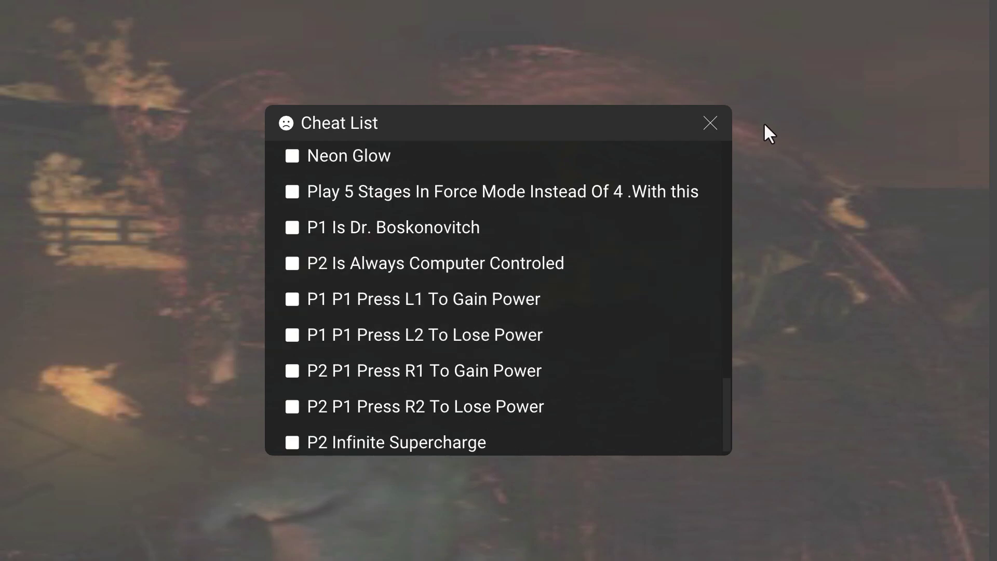
pyautogui.click(711, 124)
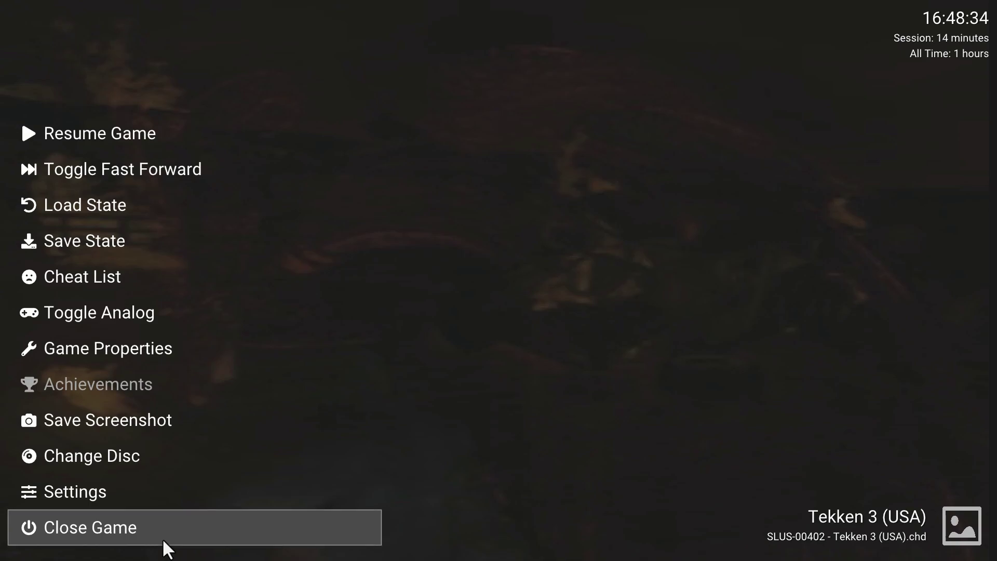
# Turn on Show GPU Usage and Show CPU Usage in settings, then return to the pause menu
pyautogui.click(97, 491)
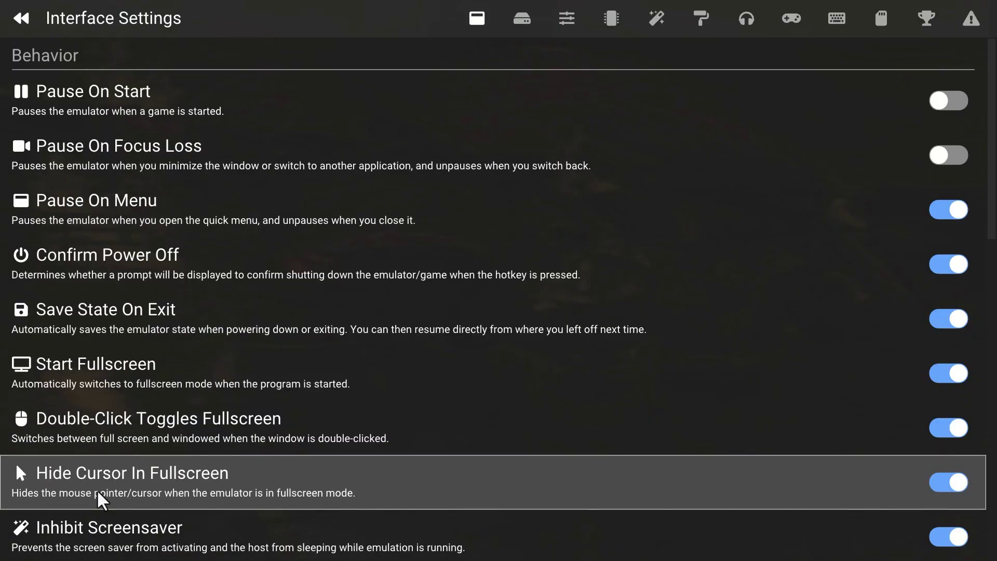
pyautogui.scroll(-10, 298, 430)
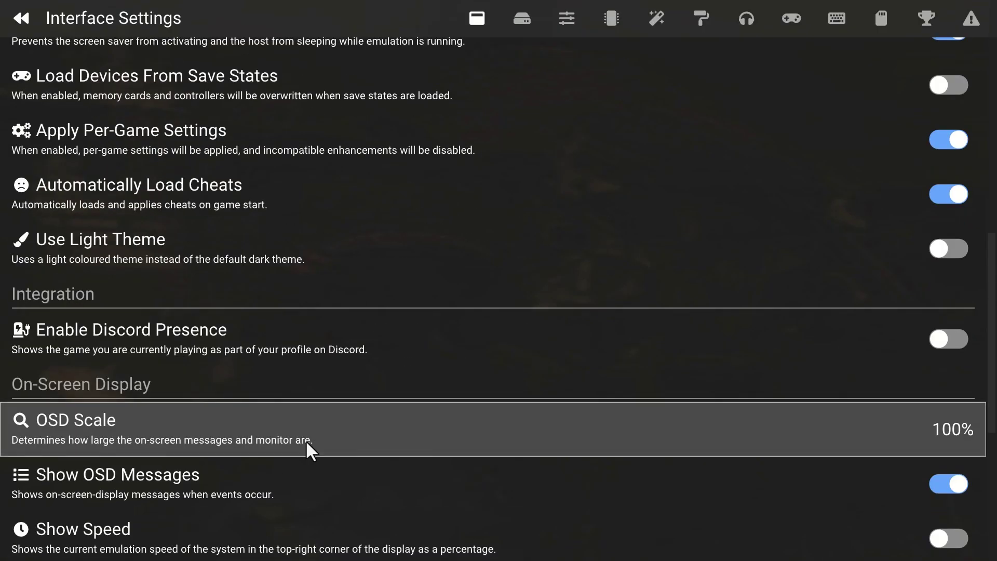
pyautogui.scroll(-2, 323, 442)
pyautogui.scroll(-3, 323, 442)
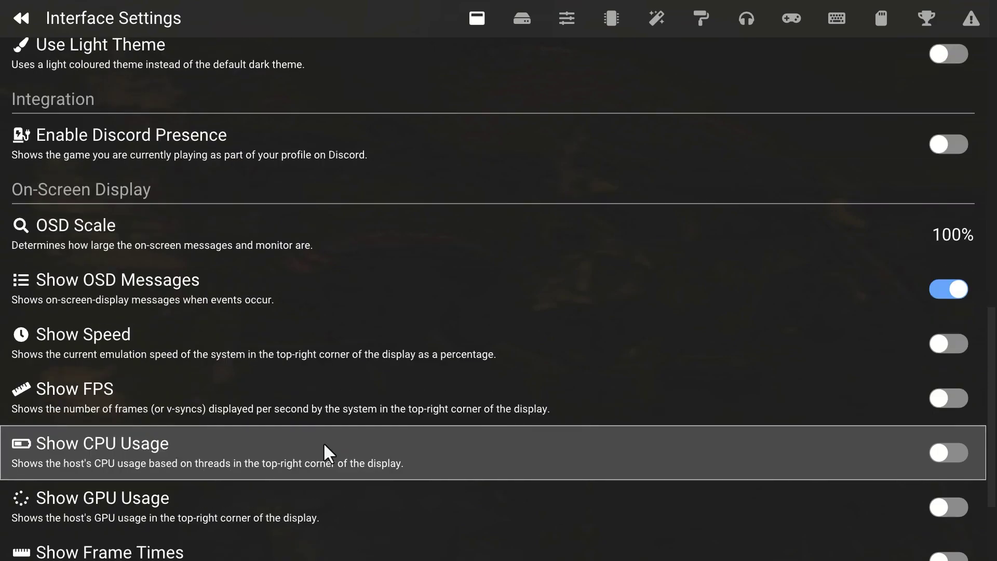
pyautogui.click(947, 468)
pyautogui.click(947, 423)
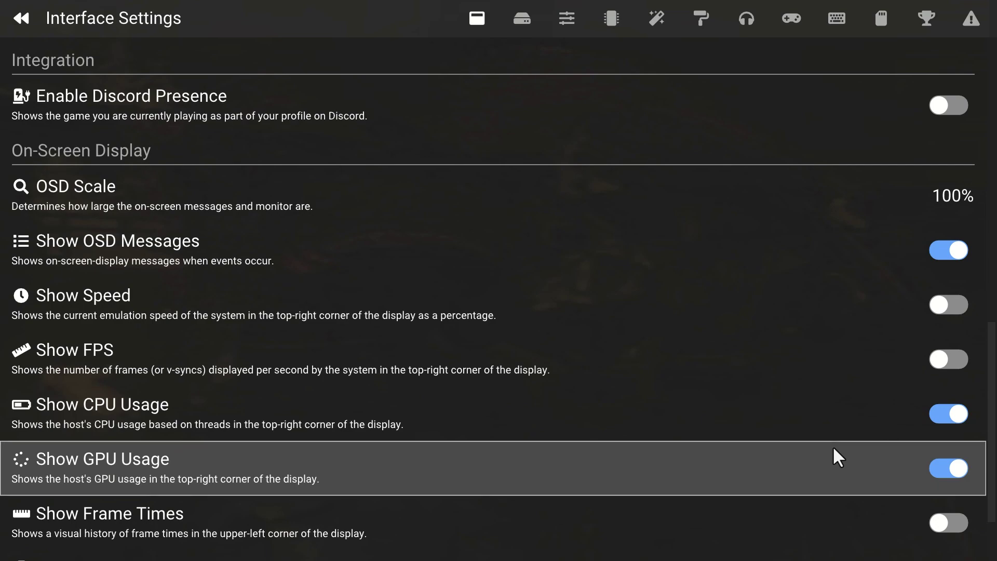
pyautogui.press('Escape')
pyautogui.press('Escape')
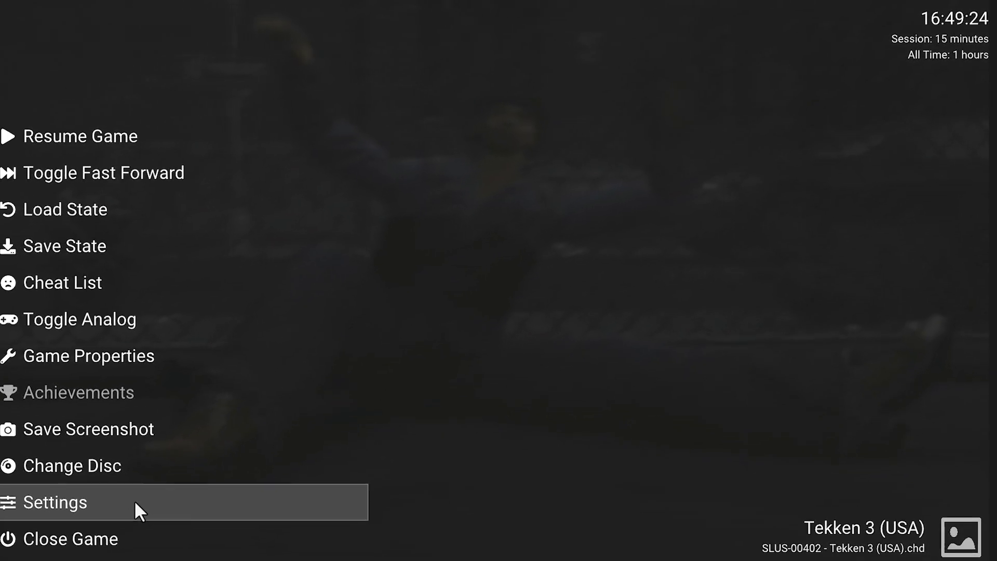
# Turn the GPU and CPU usage readouts back off in Interface Settings
pyautogui.click(106, 526)
pyautogui.scroll(-2, 616, 433)
pyautogui.scroll(-1, 615, 431)
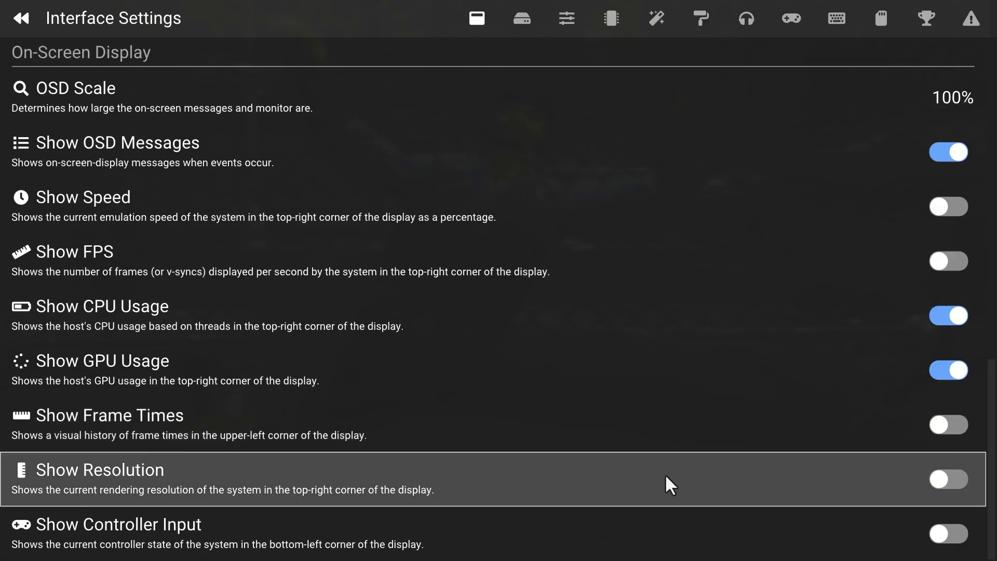
pyautogui.click(955, 373)
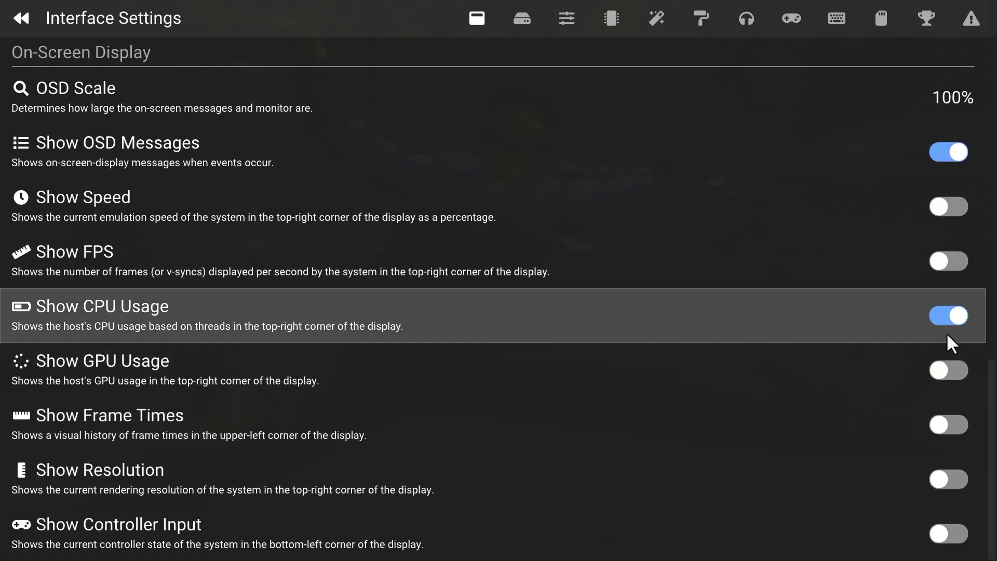
pyautogui.click(947, 334)
pyautogui.click(16, 18)
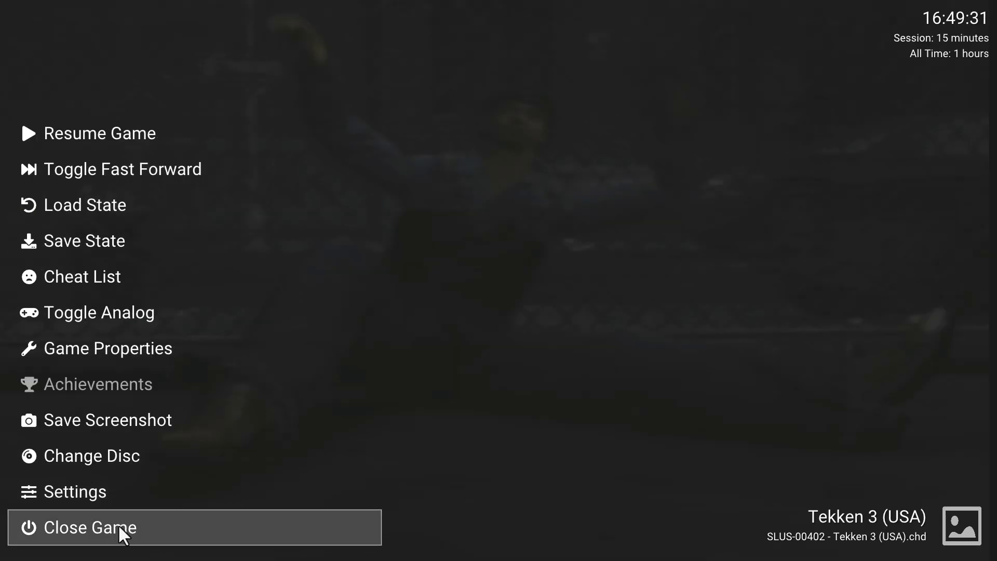
# Close Tekken 3 with Exit And Save State
pyautogui.click(120, 529)
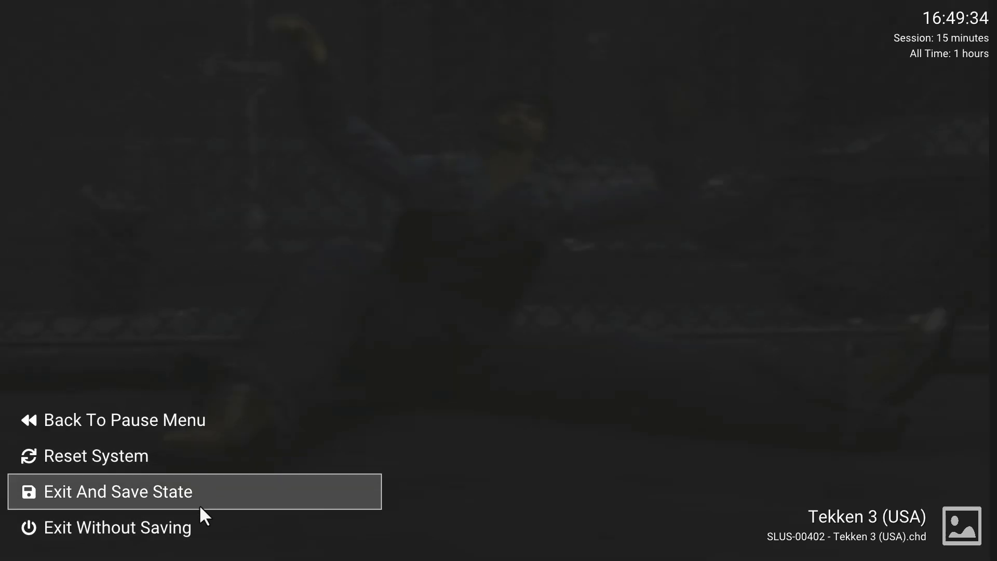
pyautogui.click(189, 534)
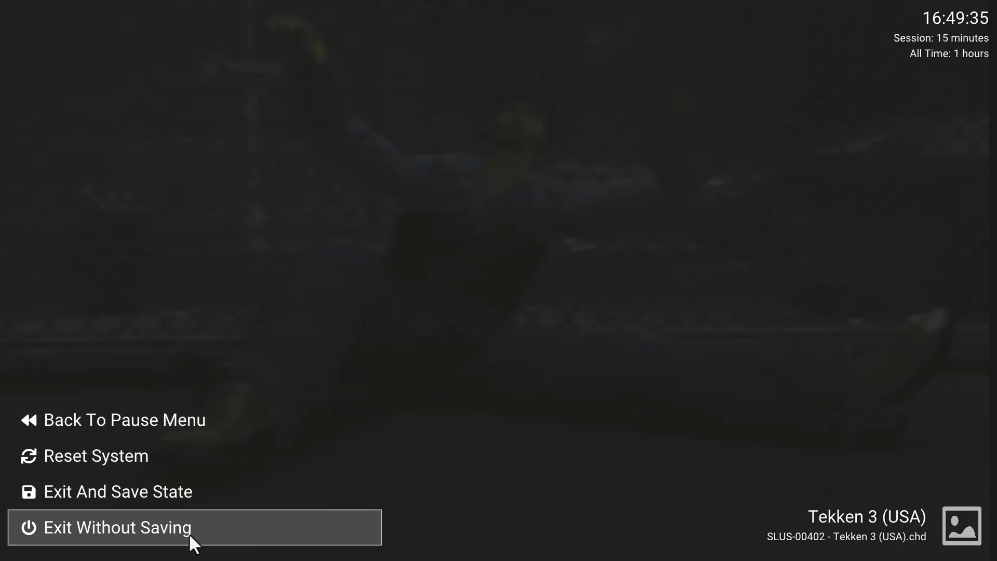
pyautogui.click(182, 493)
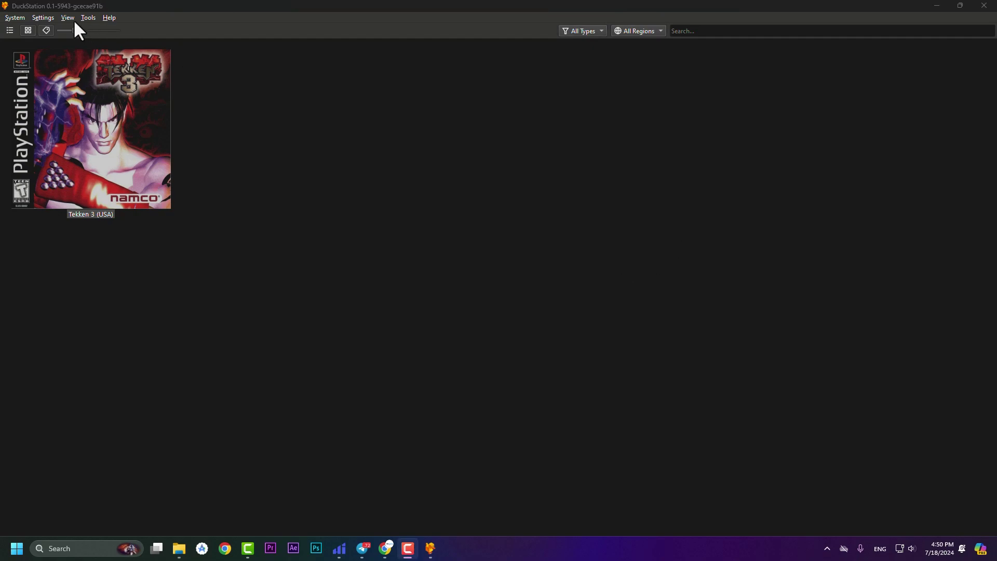
pyautogui.click(44, 15)
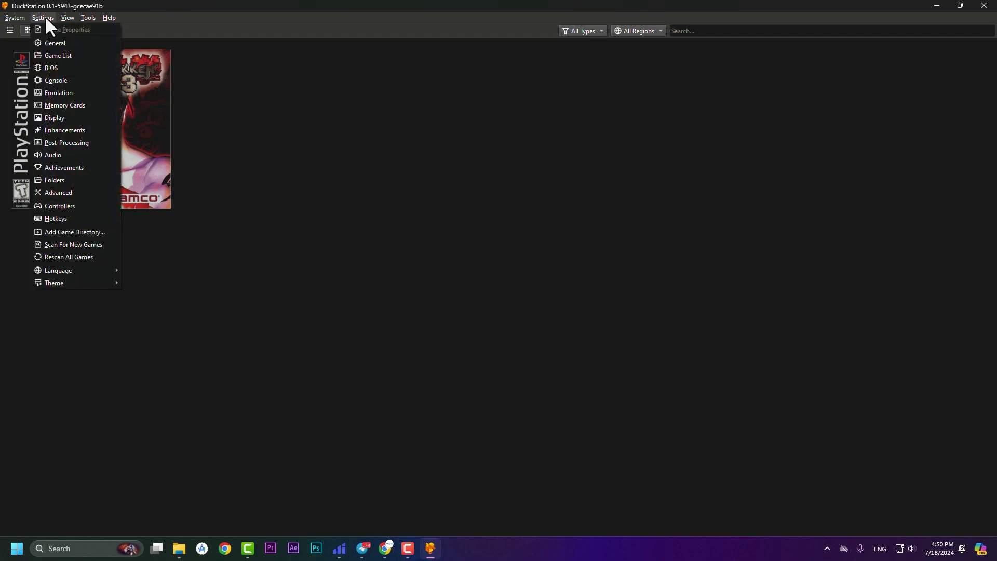
pyautogui.click(66, 53)
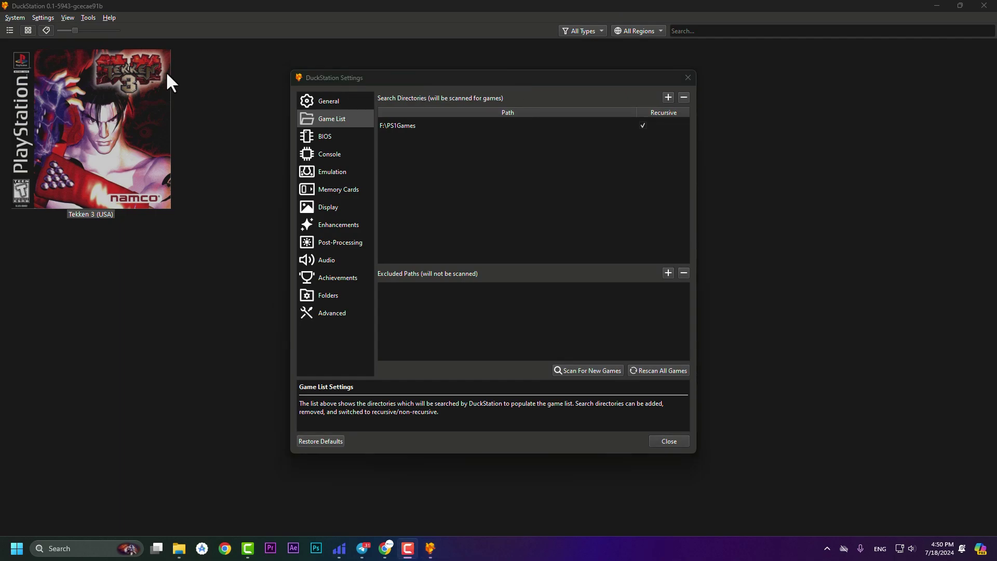
pyautogui.click(585, 162)
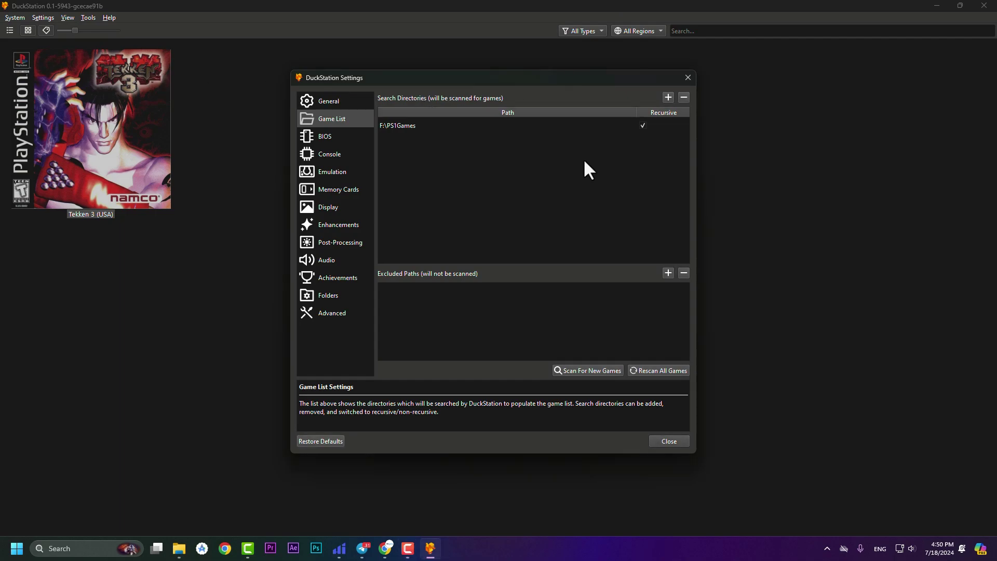
pyautogui.click(667, 98)
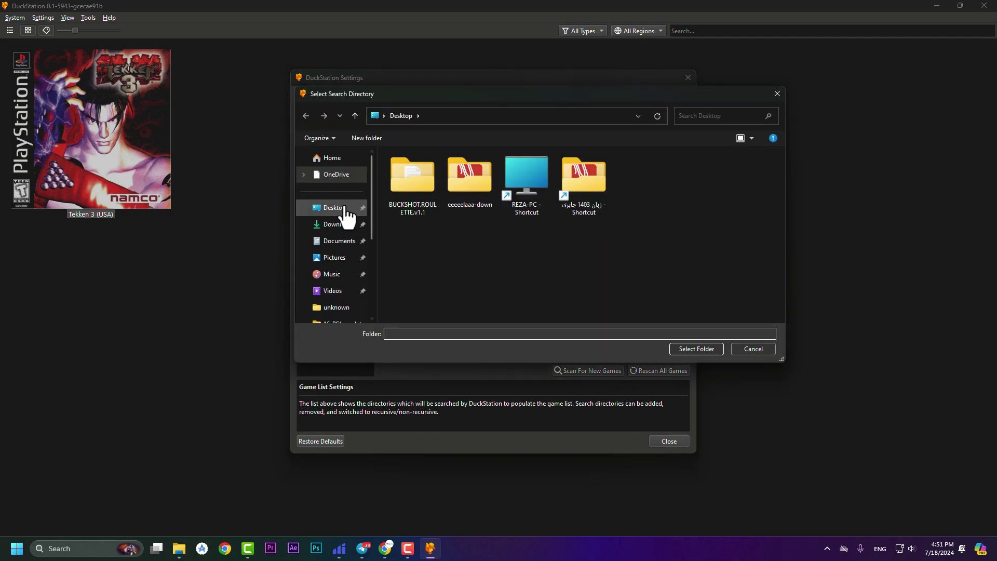
pyautogui.doubleClick(461, 173)
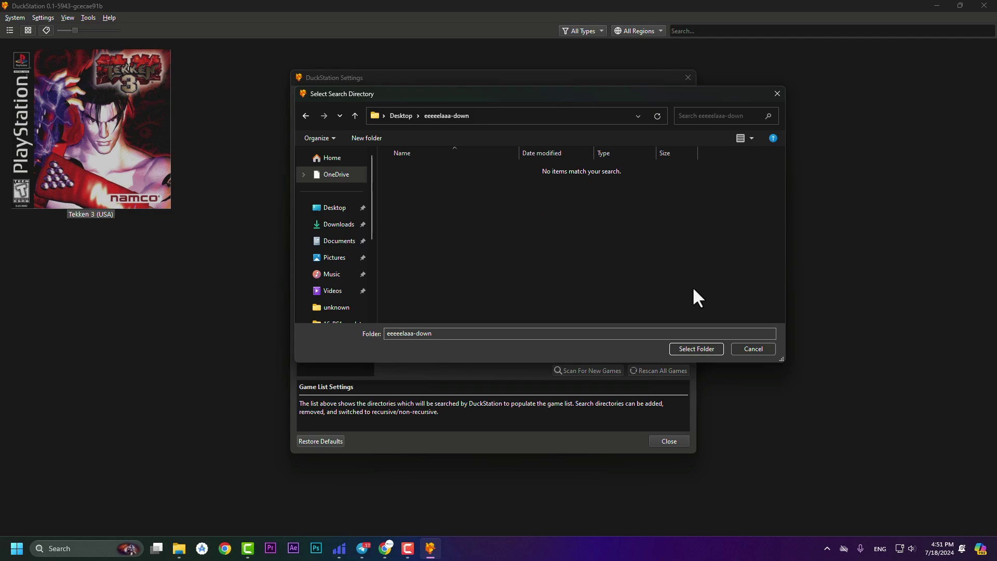
pyautogui.click(699, 349)
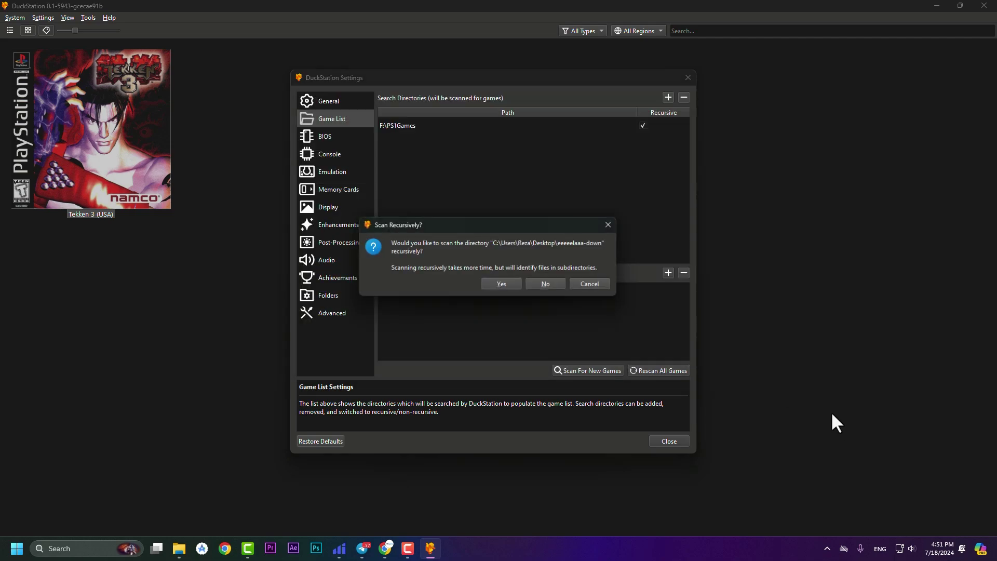
pyautogui.click(501, 284)
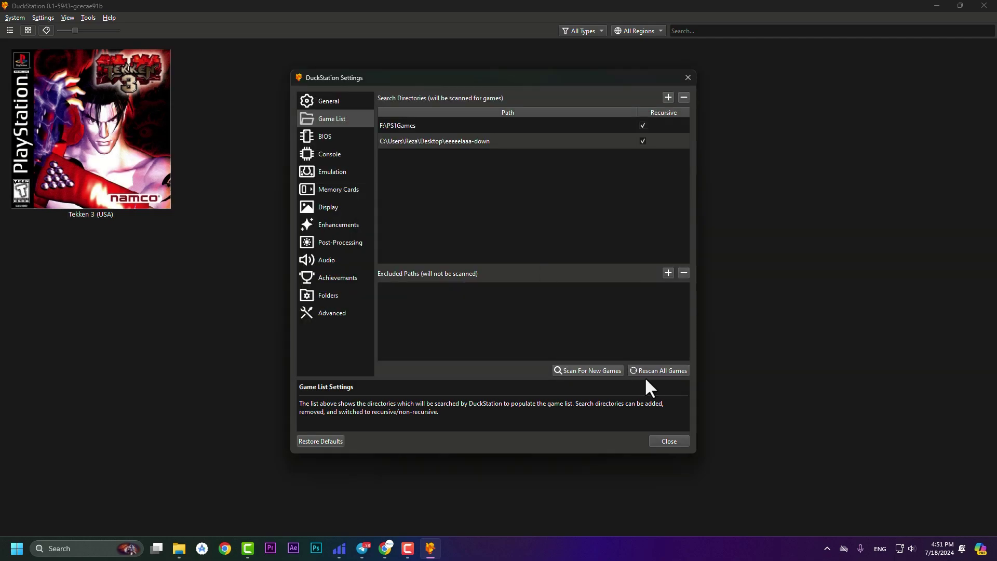
pyautogui.click(593, 370)
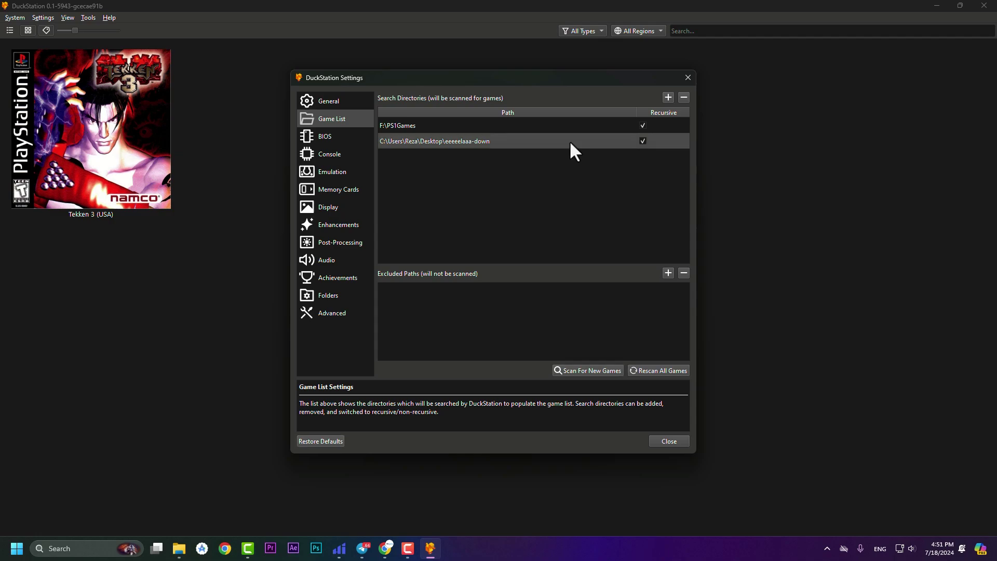
pyautogui.rightClick(582, 136)
pyautogui.click(597, 145)
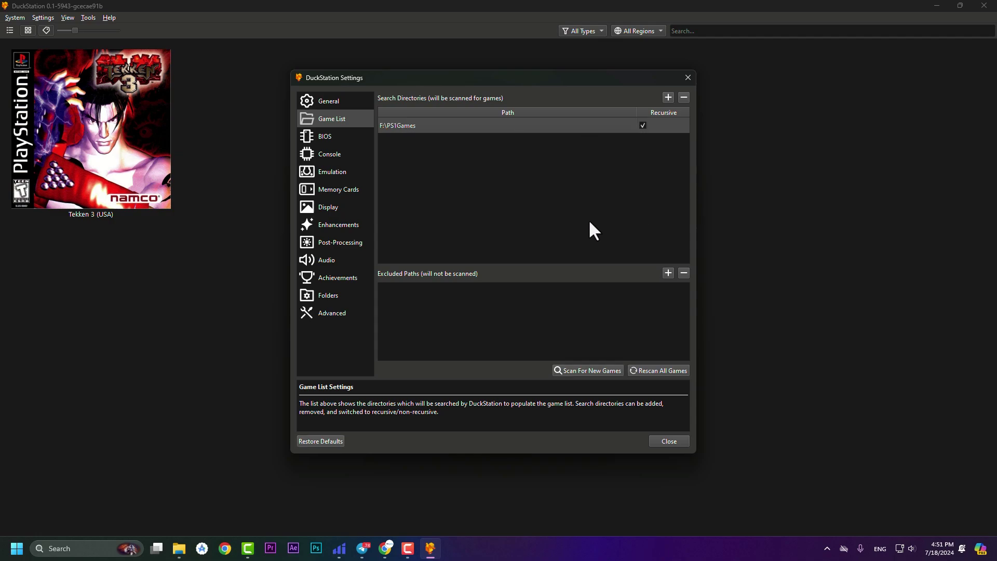
pyautogui.press('Escape')
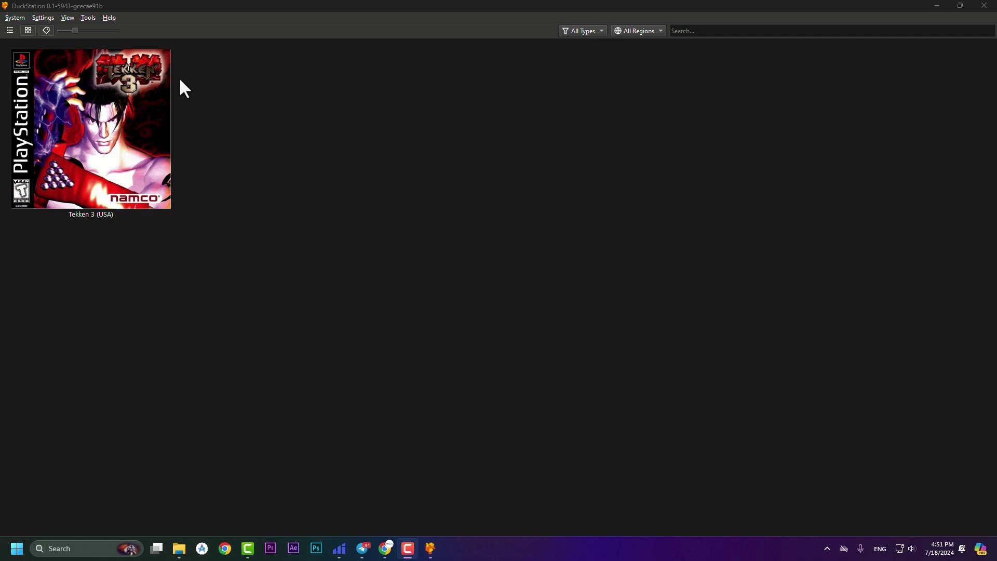
# Switch to List View, back to Grid View, and shrink the cover size slider
pyautogui.click(9, 30)
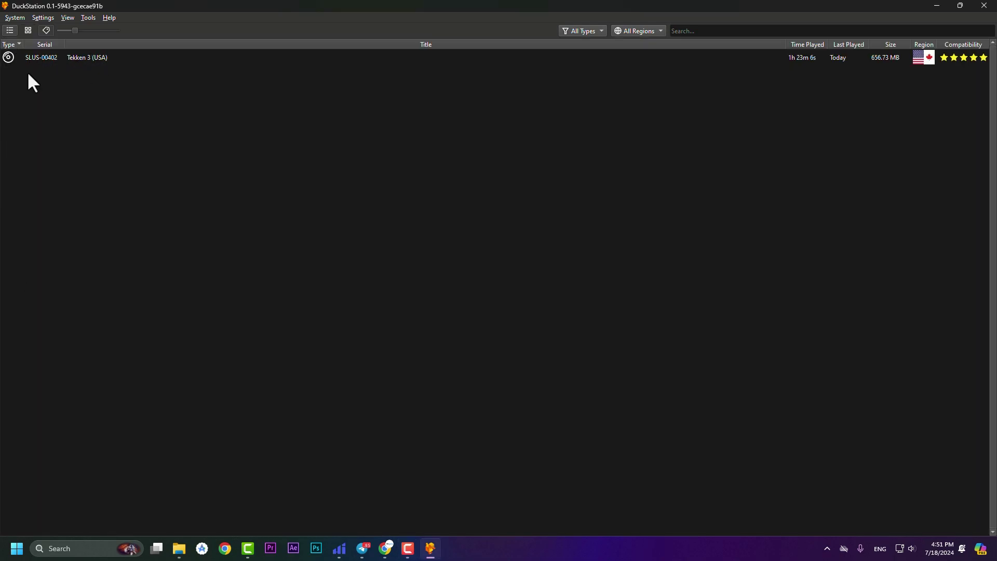
pyautogui.click(28, 30)
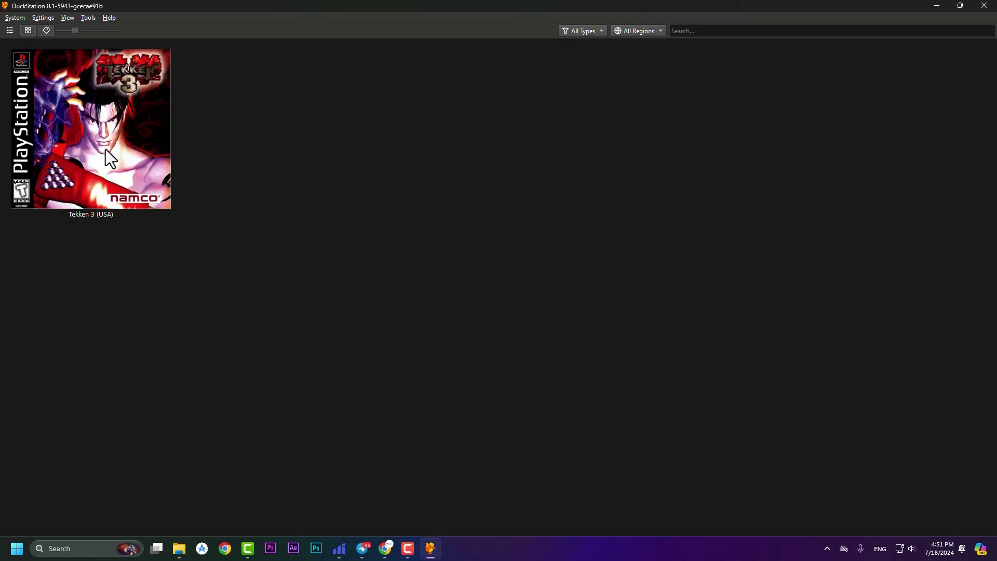
pyautogui.moveTo(75, 30)
pyautogui.mouseDown()
pyautogui.moveTo(95, 30)
pyautogui.moveTo(69, 30)
pyautogui.mouseUp()
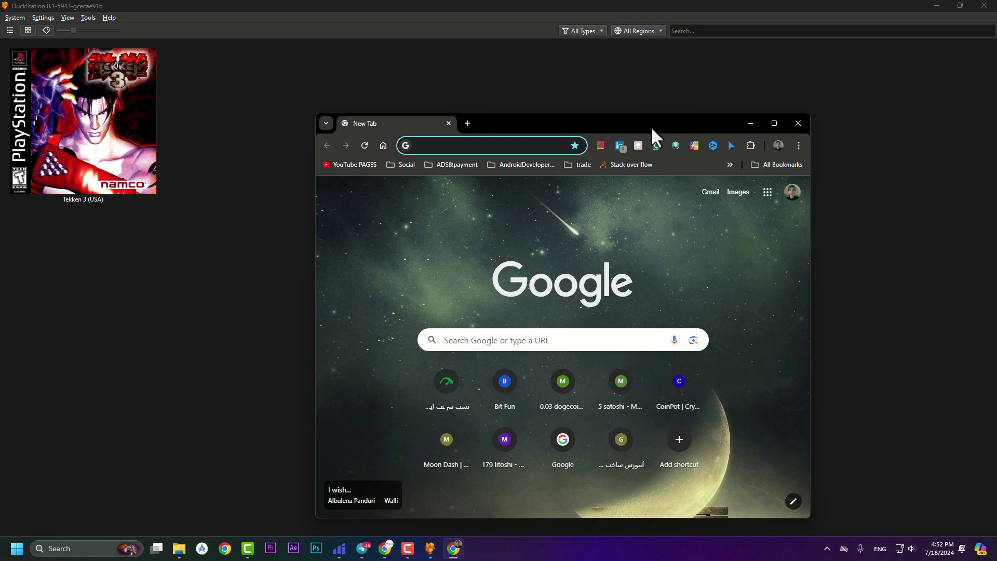
# Search Google for 'tekken 3 cover art' and preview the Wikipedia Tekken 3 cover image
pyautogui.write('tekken 3 cover art')
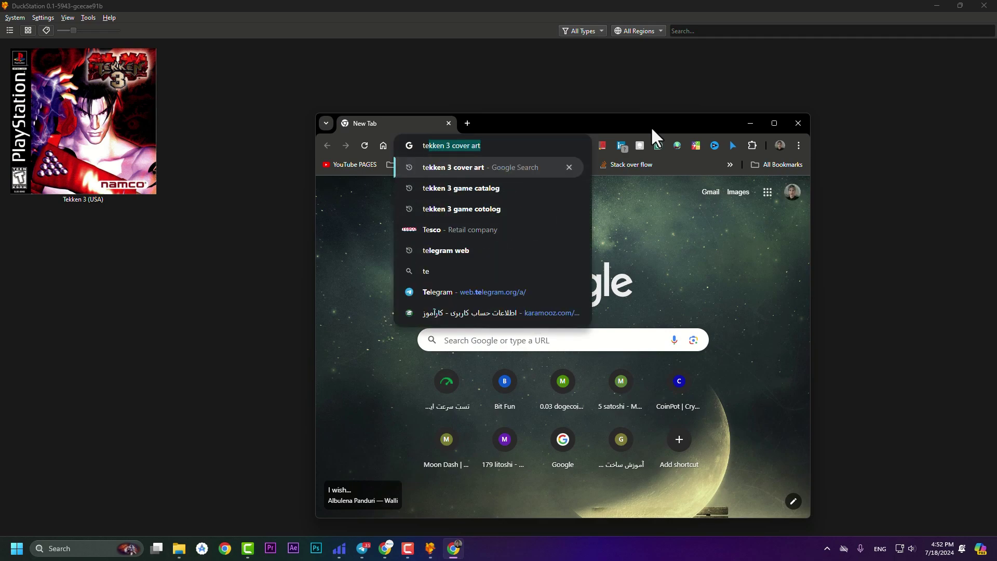
pyautogui.press('Return')
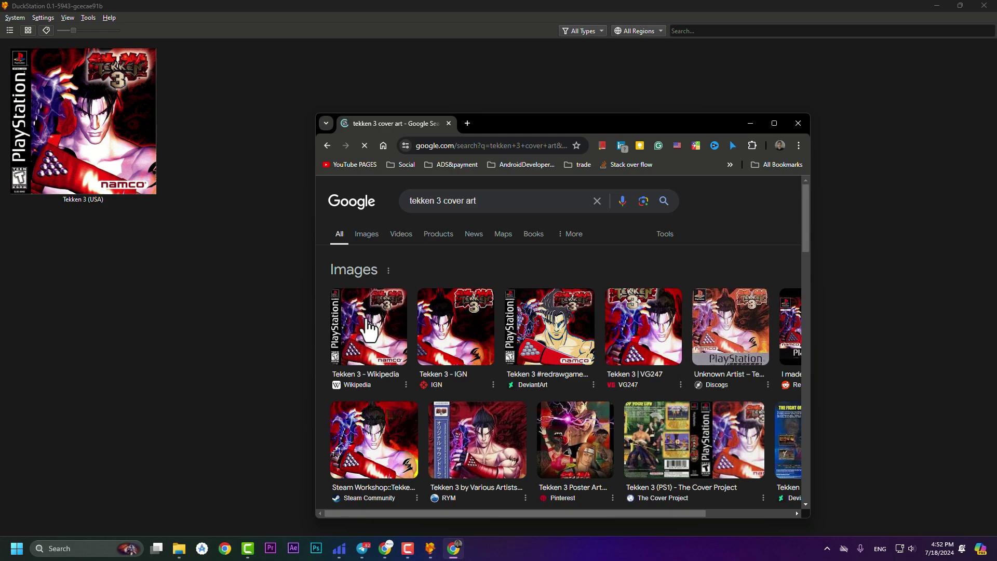
pyautogui.click(771, 122)
pyautogui.click(177, 218)
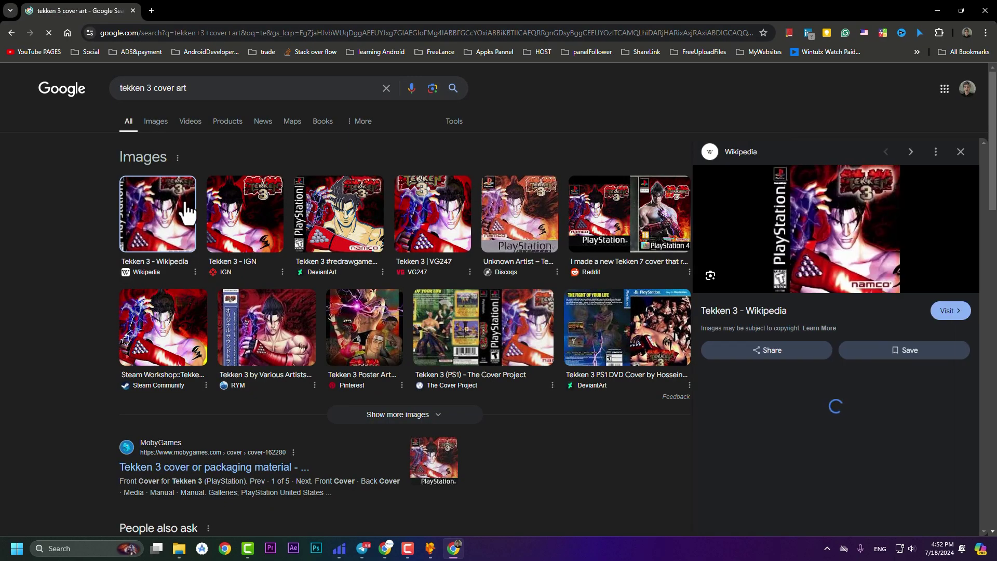
pyautogui.rightClick(793, 192)
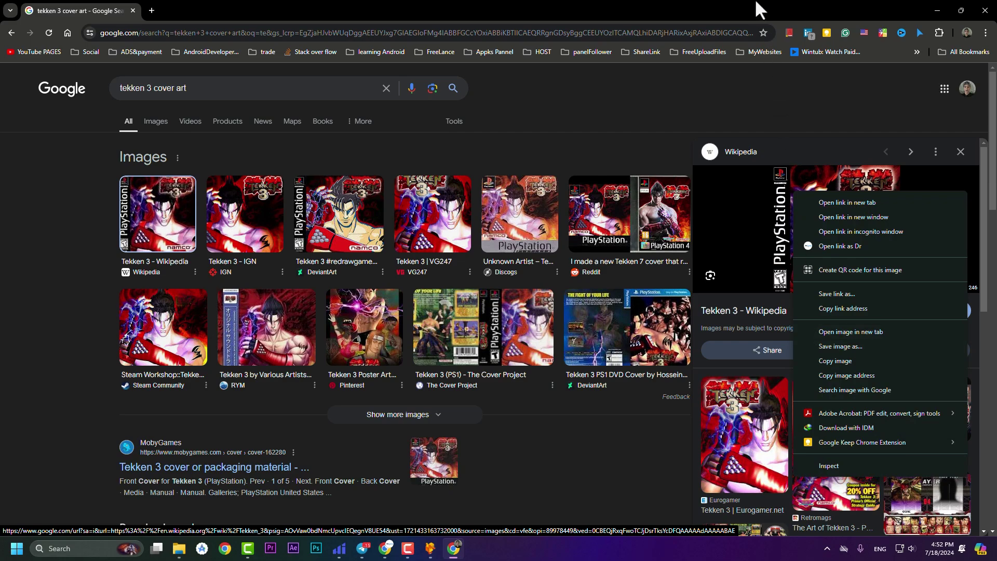
pyautogui.press('Escape')
pyautogui.click(986, 10)
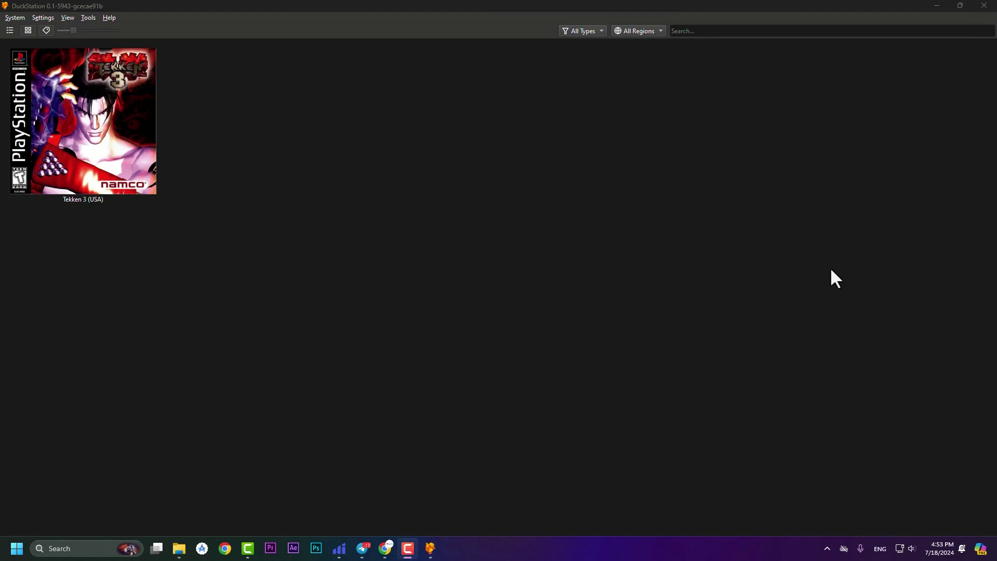
pyautogui.rightClick(124, 95)
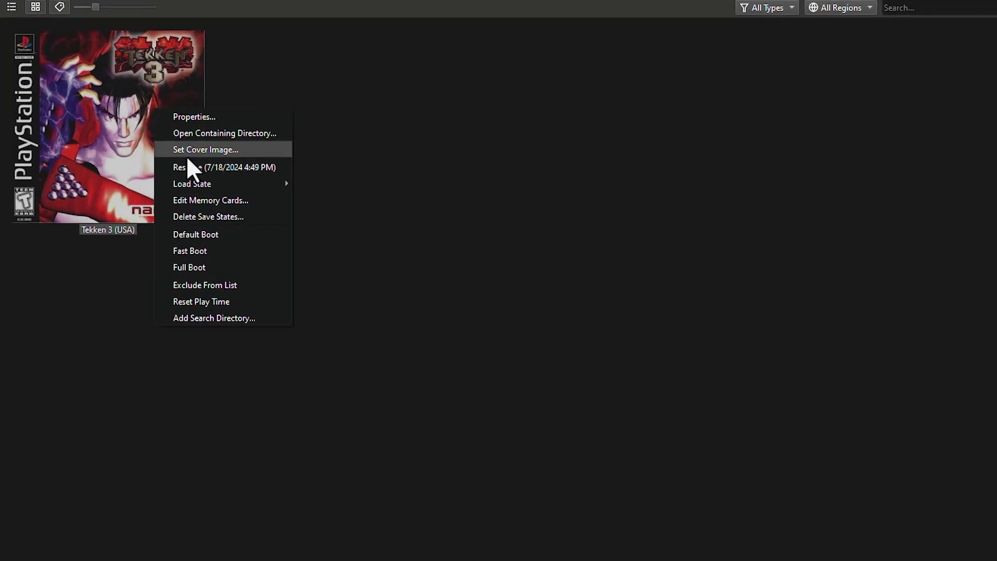
pyautogui.click(195, 151)
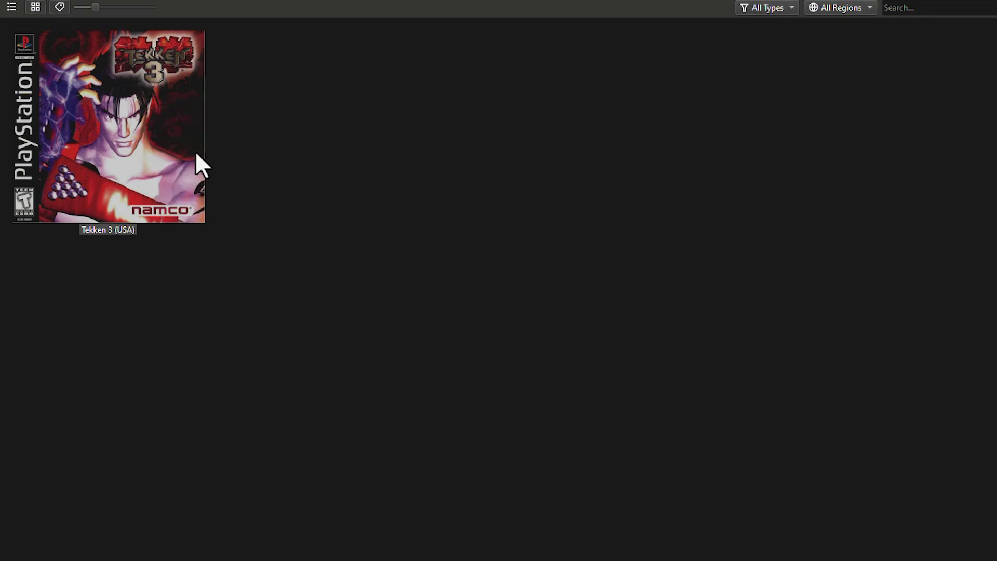
pyautogui.hotkey('alt', 'Up')
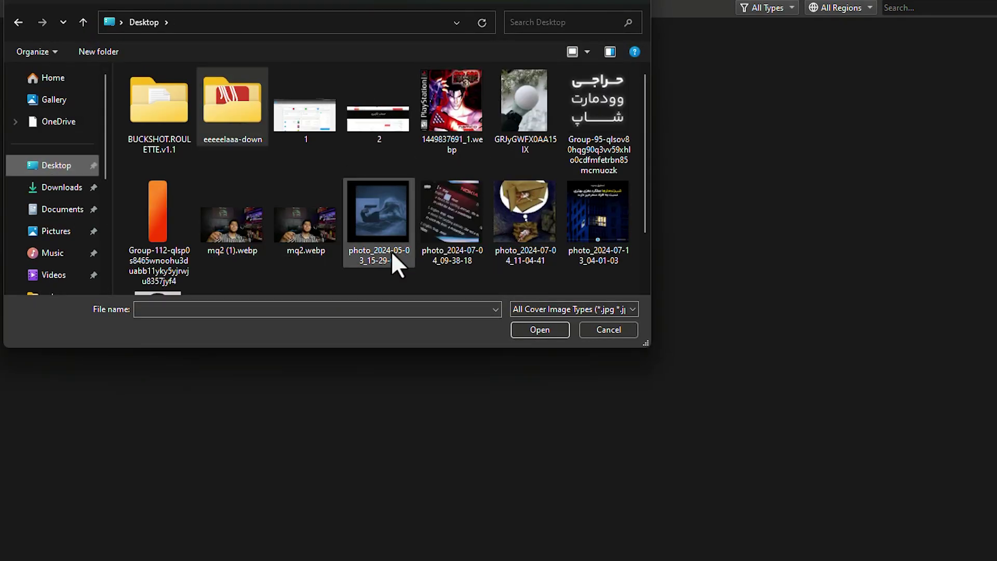
pyautogui.click(455, 117)
pyautogui.doubleClick(456, 118)
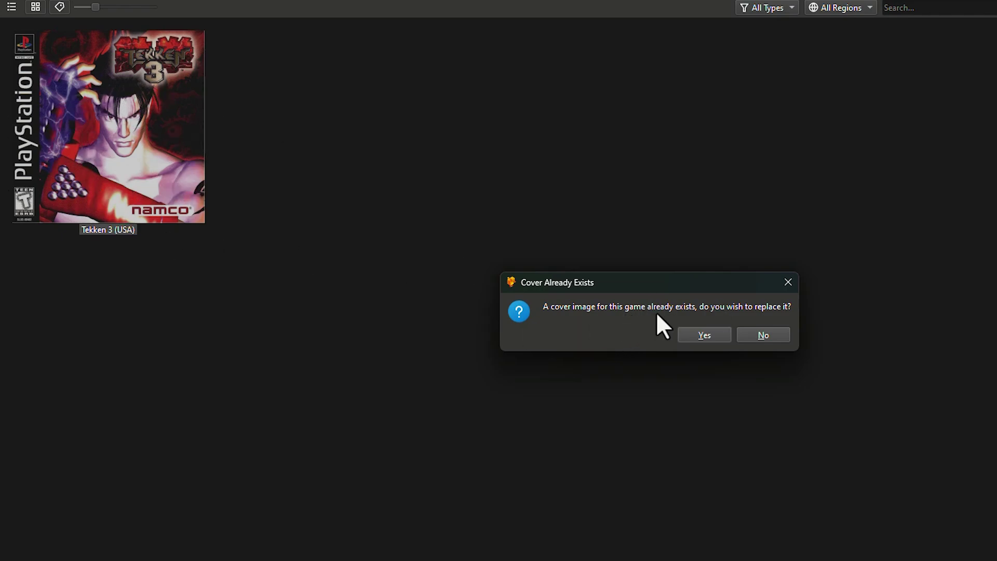
pyautogui.click(696, 337)
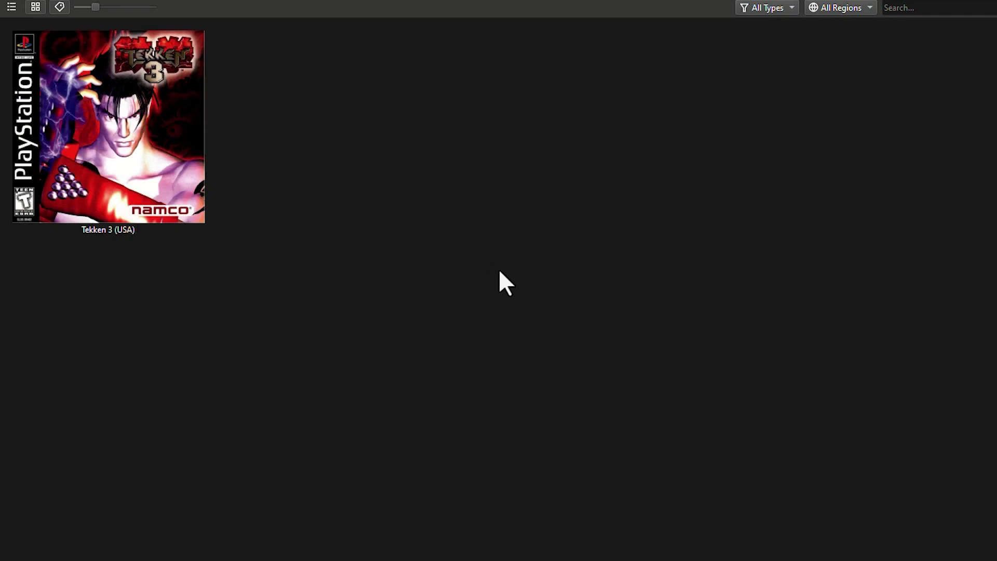
pyautogui.doubleClick(98, 96)
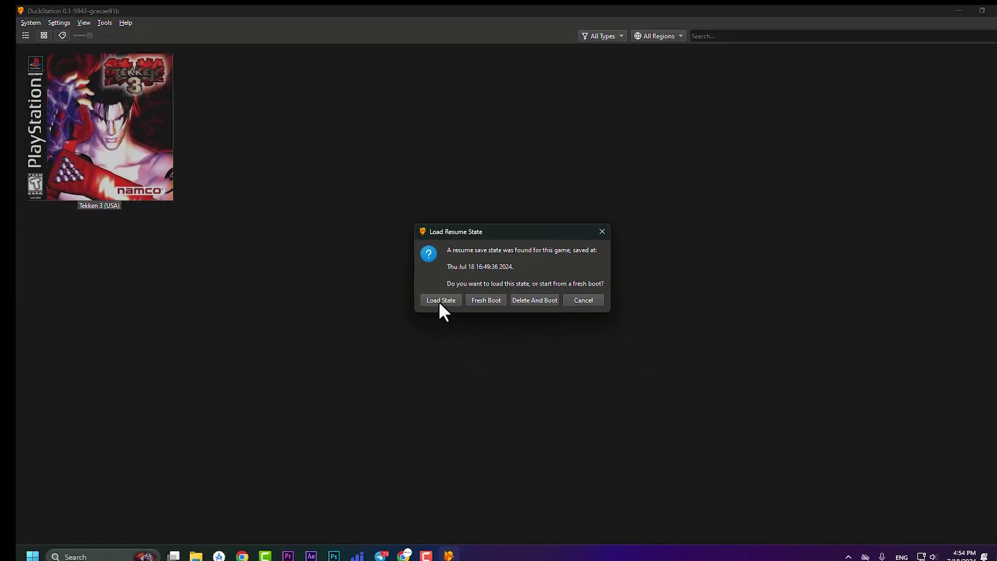
# Load Tekken 3's resume state and take the game out of fullscreen
pyautogui.click(428, 295)
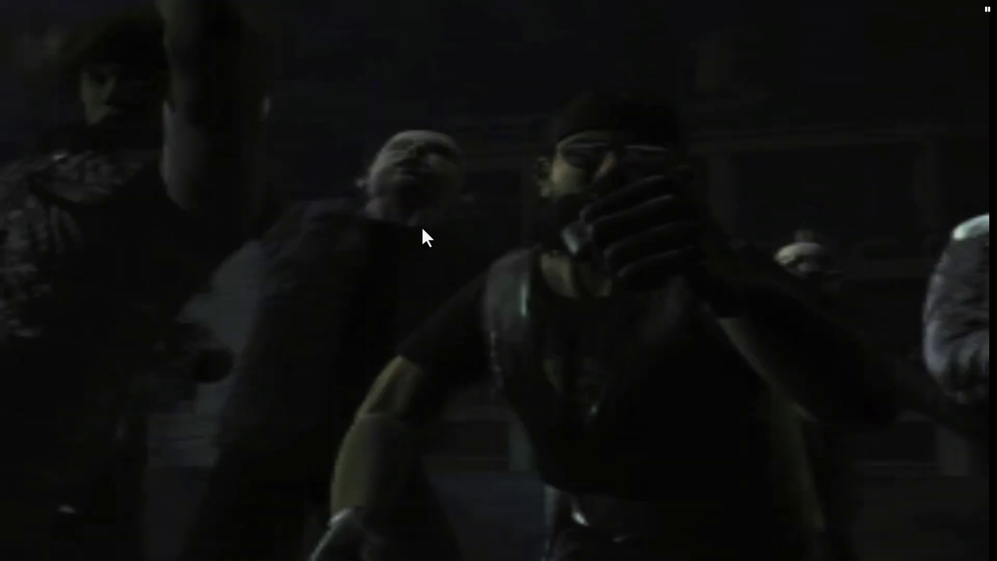
pyautogui.doubleClick(559, 229)
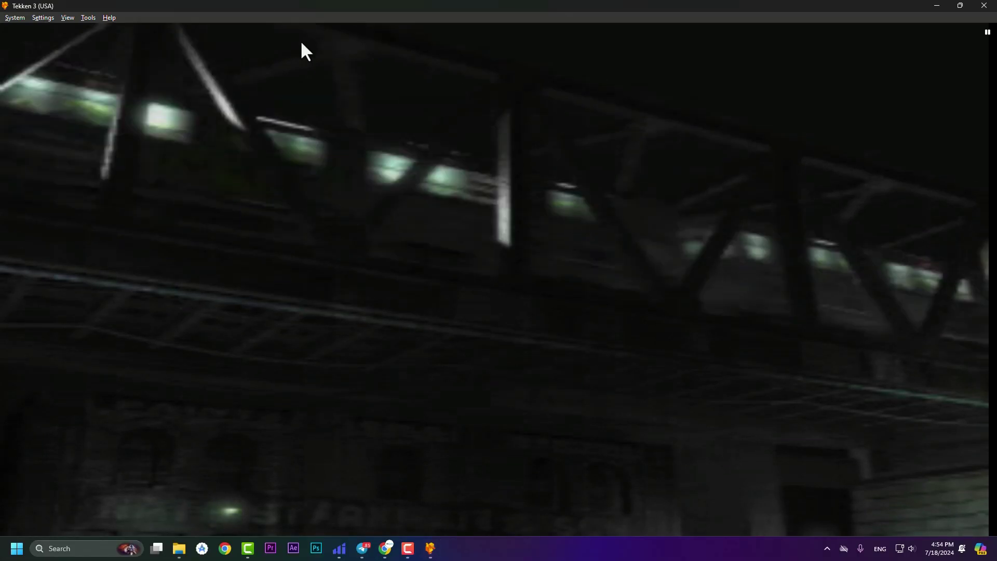
# Set the Display page's Aspect Ratio to Auto (Game Native) in General settings
pyautogui.click(50, 17)
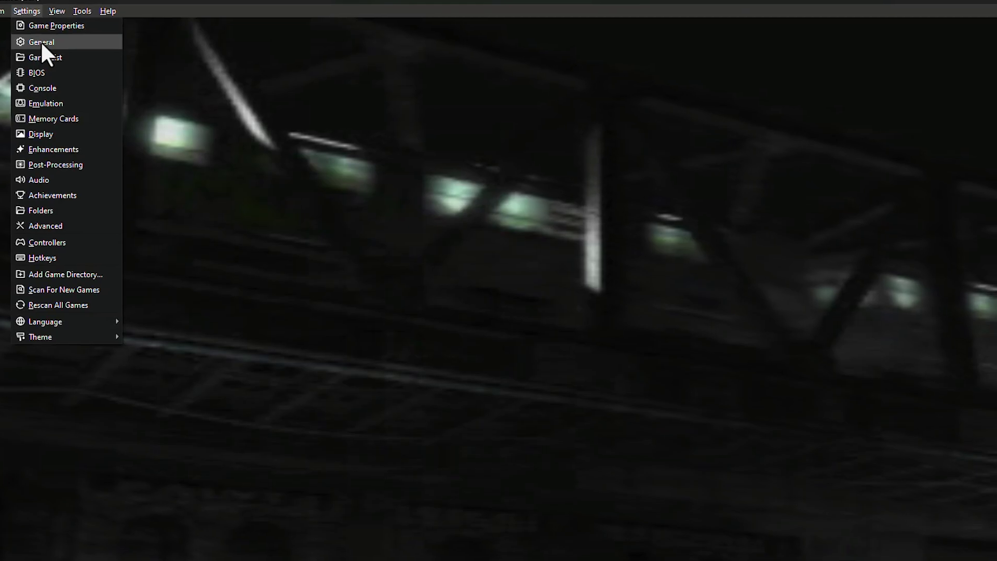
pyautogui.click(42, 43)
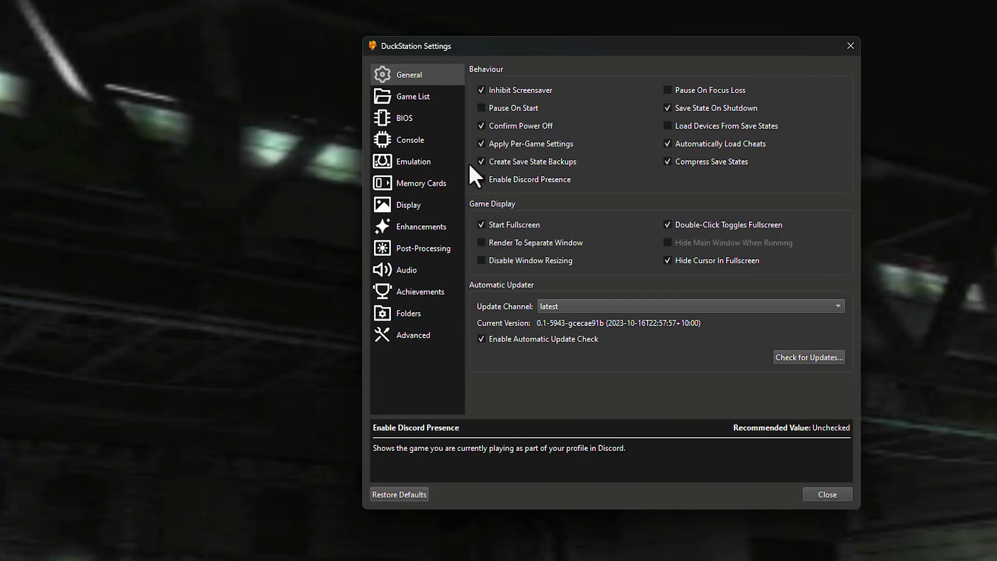
pyautogui.click(434, 210)
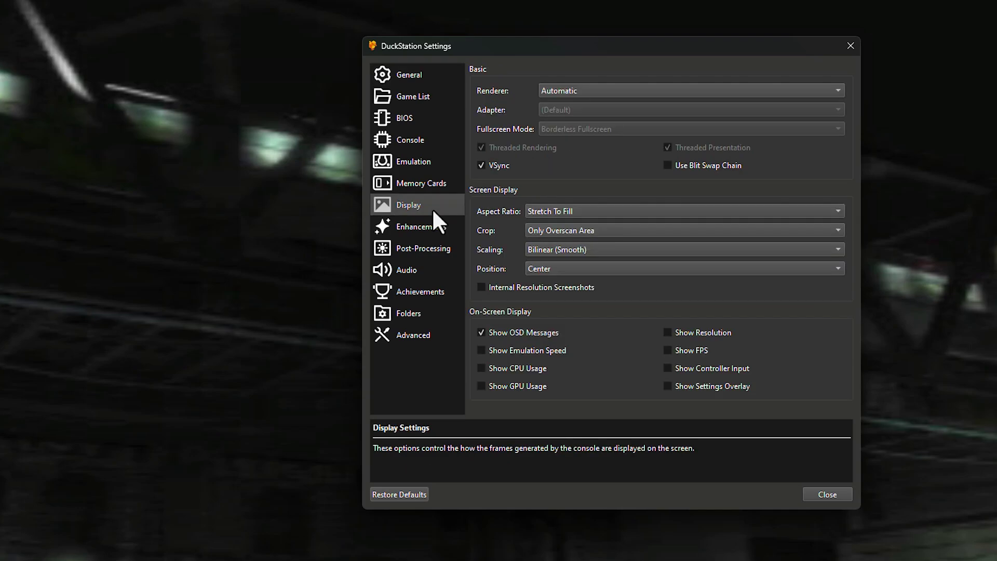
pyautogui.click(554, 210)
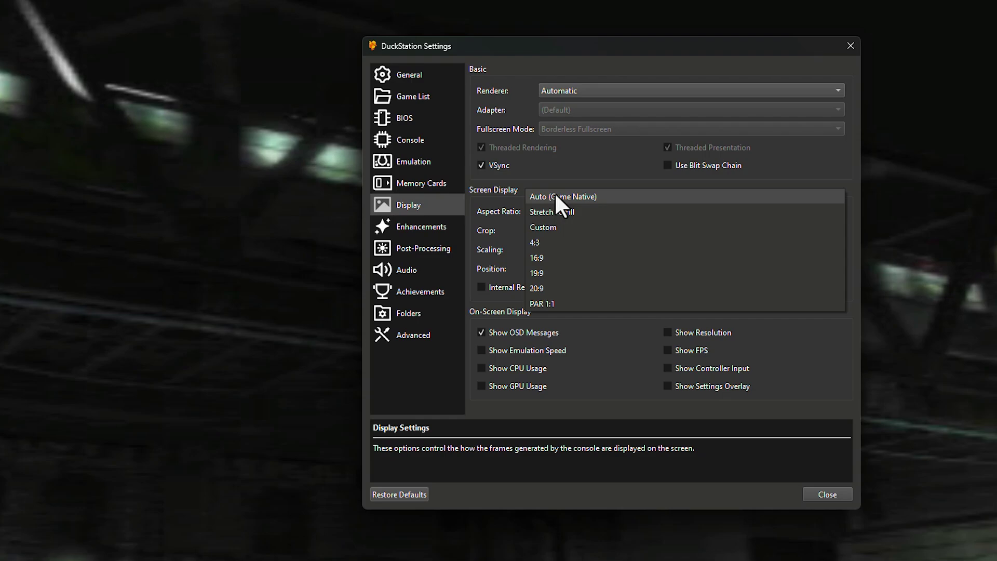
pyautogui.click(556, 197)
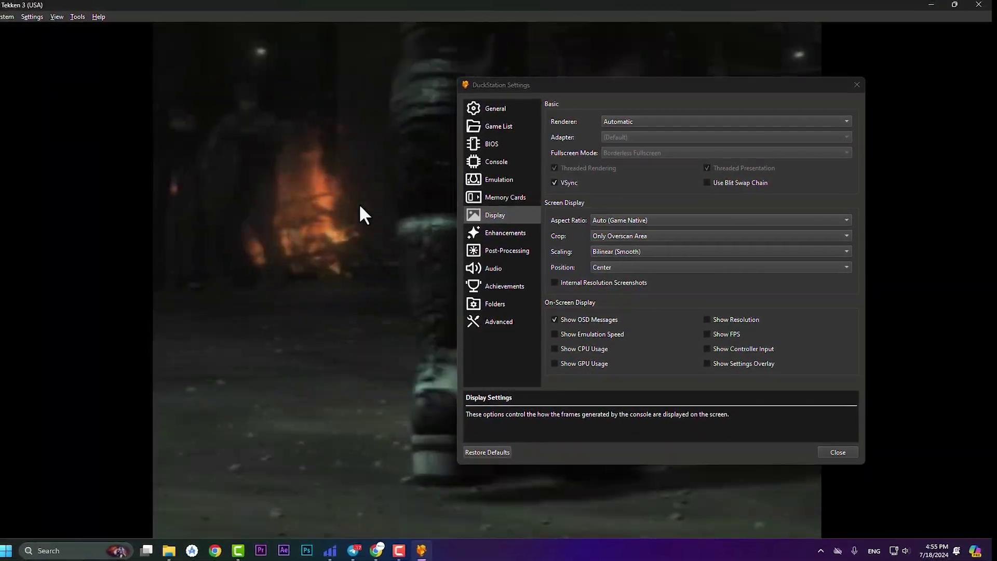
# Move the Settings dialog aside and try Stretch To Fill, then Custom 1920:1080
pyautogui.moveTo(653, 91); pyautogui.dragTo(774, 99)
pyautogui.moveTo(828, 241)
pyautogui.click(764, 229)
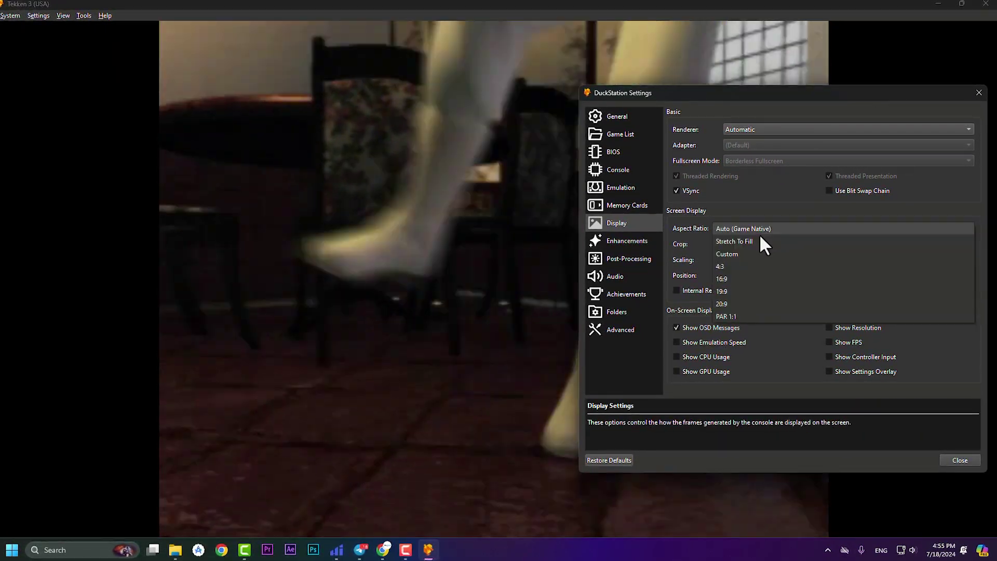
pyautogui.click(748, 241)
pyautogui.click(759, 229)
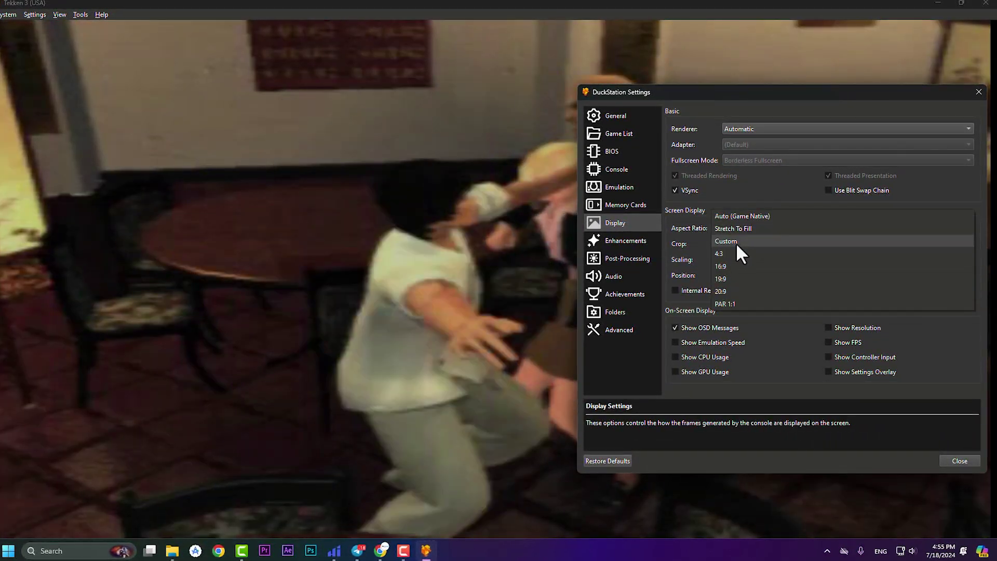
pyautogui.click(737, 241)
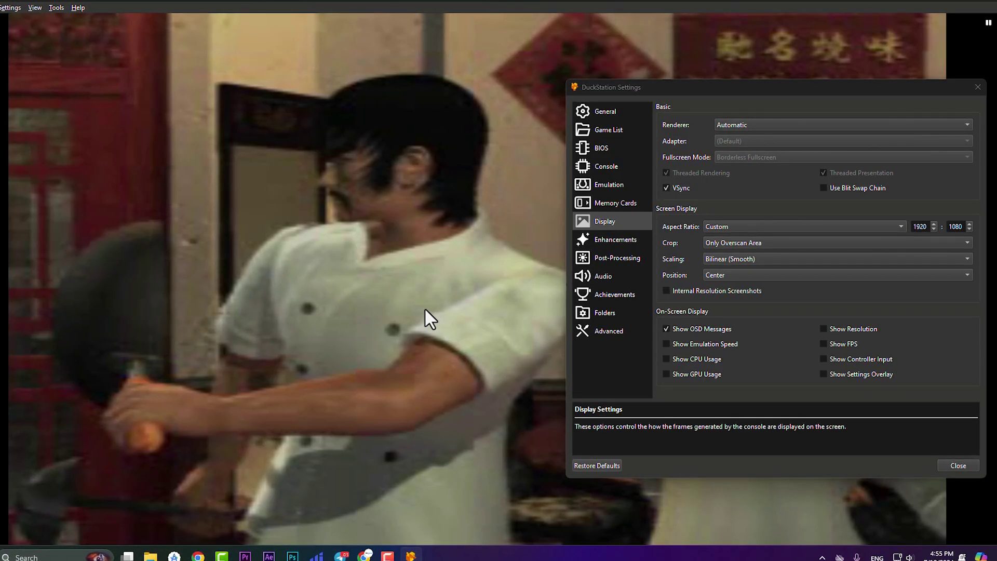
pyautogui.click(722, 221)
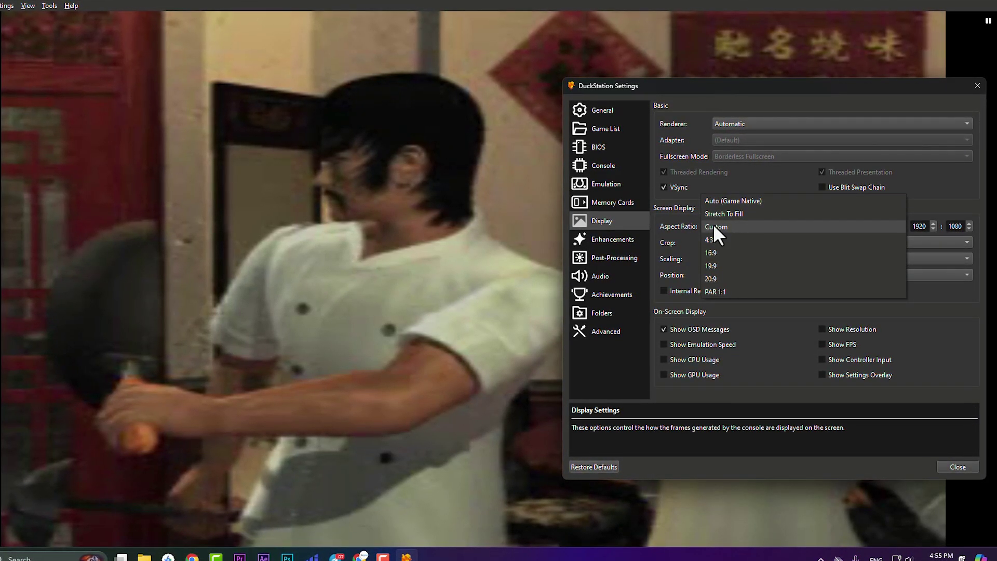
pyautogui.click(672, 225)
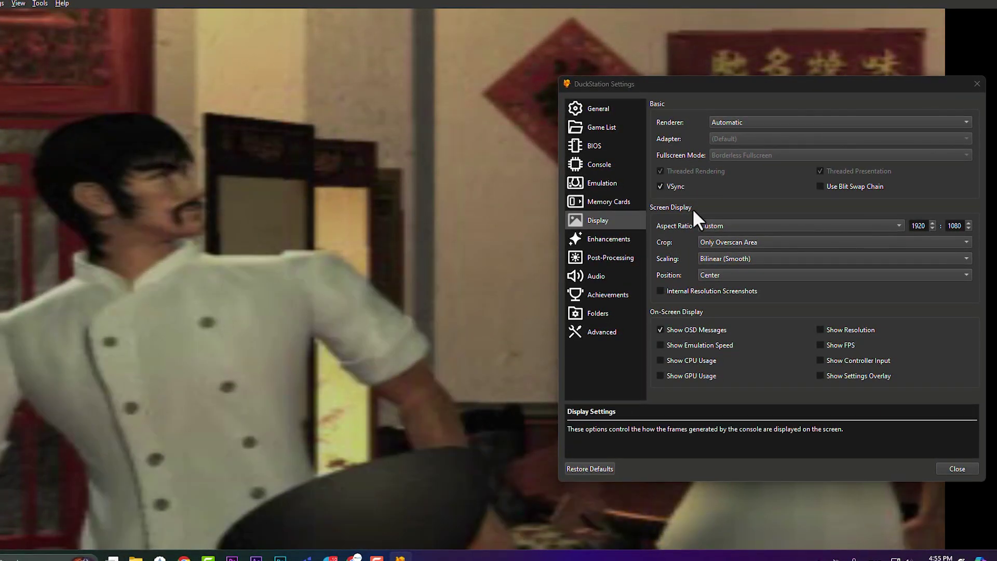
# Cycle the aspect ratio through Stretch To Fill, Custom and 4:3
pyautogui.click(713, 228)
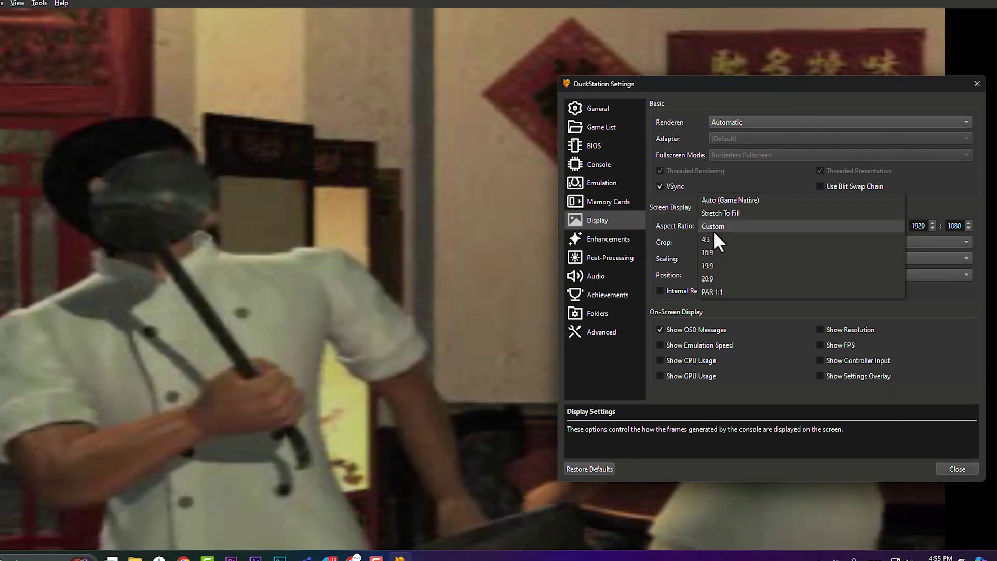
pyautogui.click(713, 212)
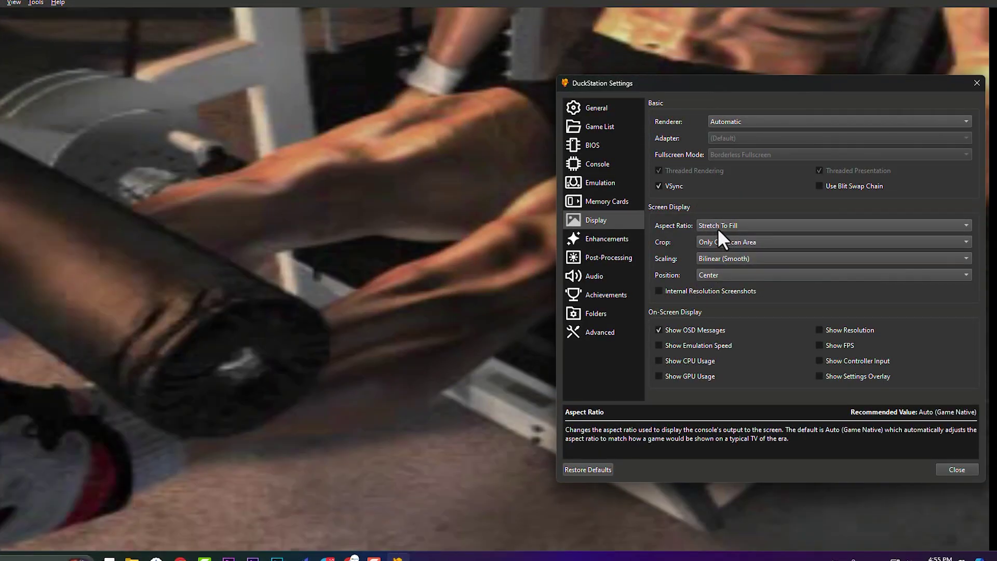
pyautogui.click(718, 229)
pyautogui.click(716, 239)
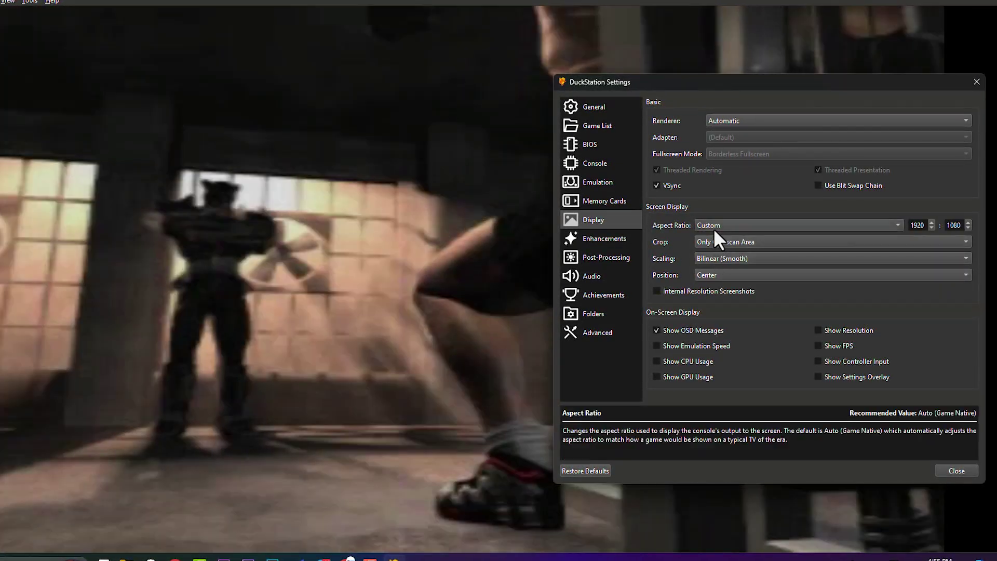
pyautogui.click(714, 226)
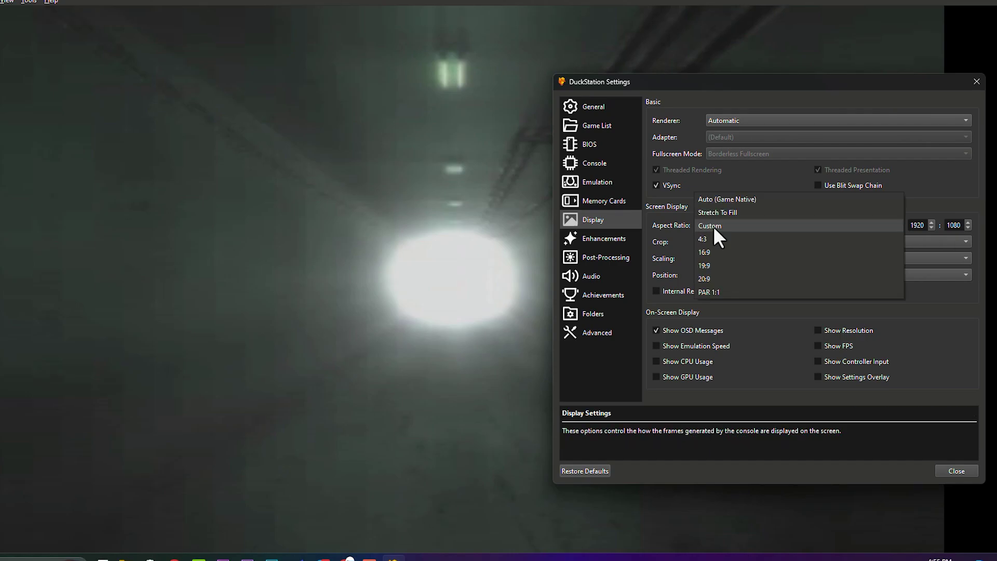
pyautogui.click(716, 239)
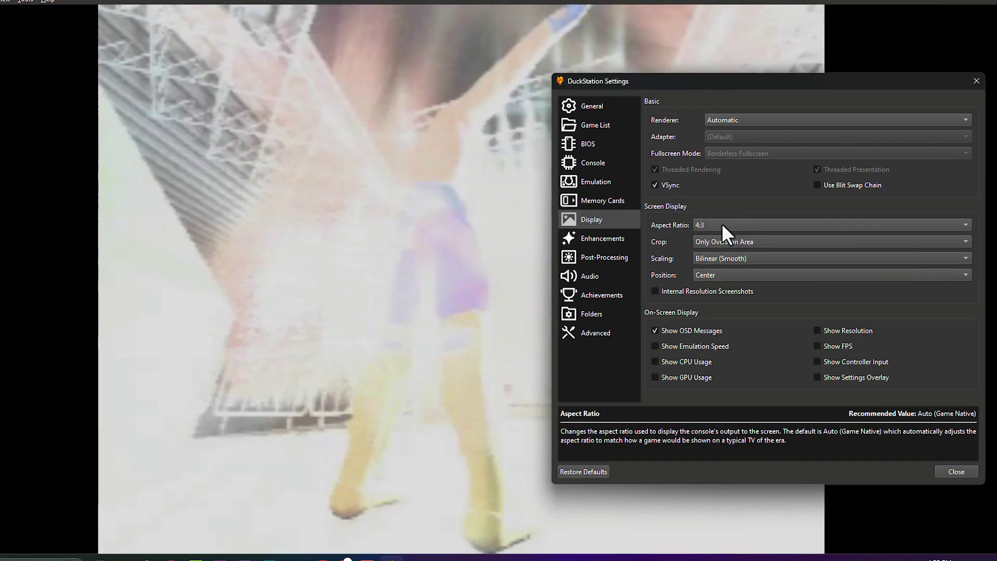
# Cycle the aspect ratio through 16:9, 19:9, 20:9 and Custom
pyautogui.click(723, 225)
pyautogui.click(724, 241)
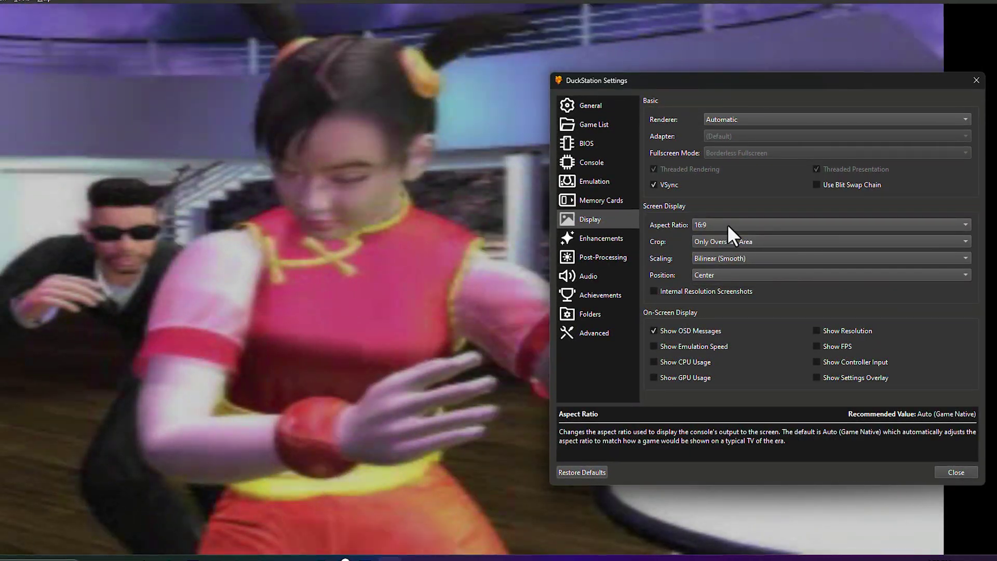
pyautogui.click(727, 225)
pyautogui.click(719, 242)
pyautogui.click(725, 225)
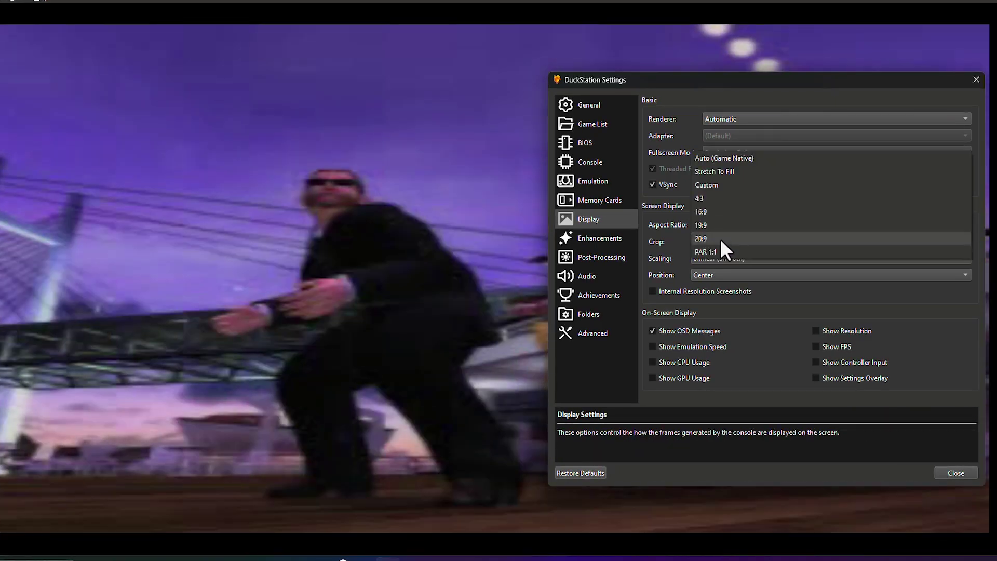
pyautogui.click(718, 242)
pyautogui.click(728, 226)
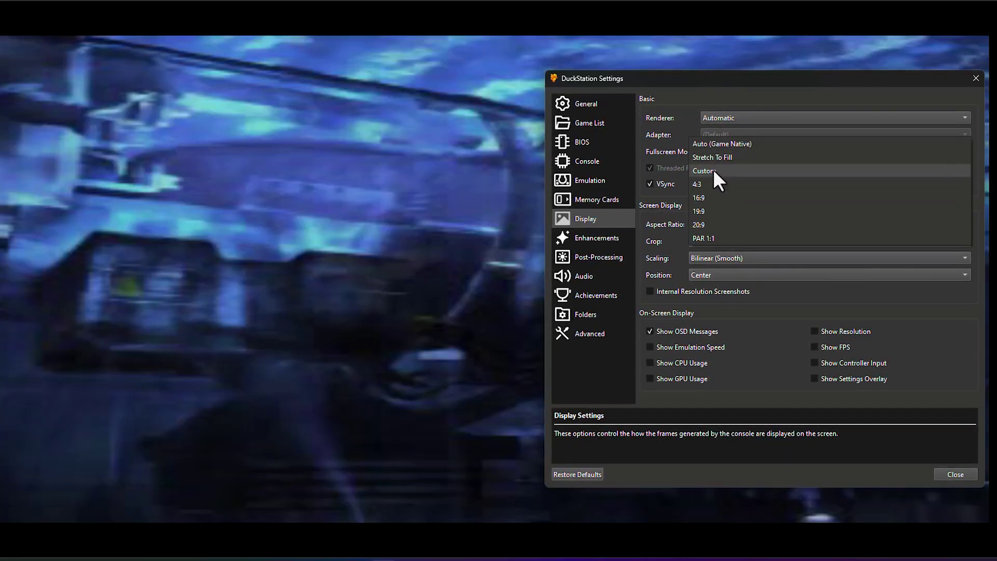
pyautogui.click(712, 171)
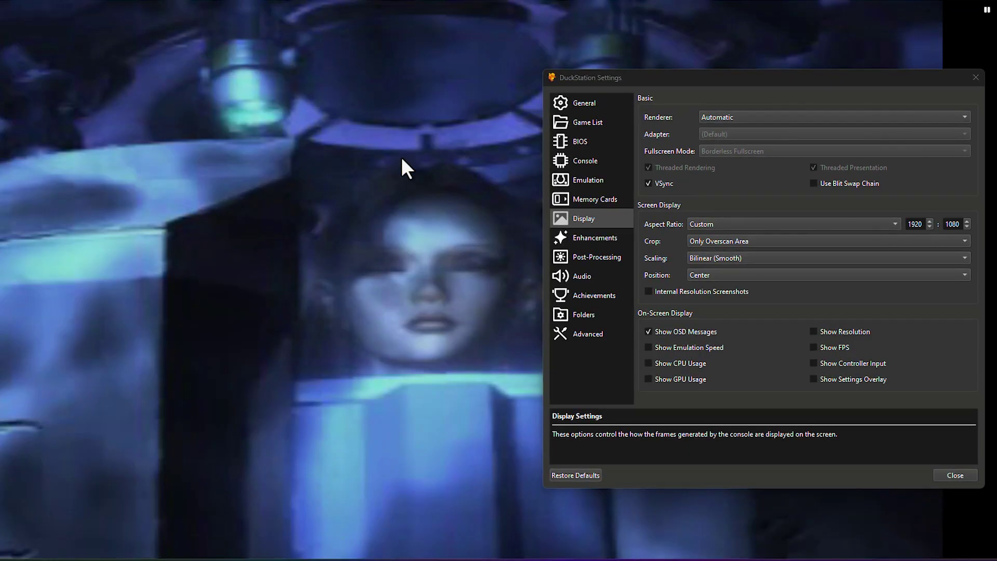
# Set the aspect ratio back to Stretch To Fill and go to the BIOS page
pyautogui.click(738, 224)
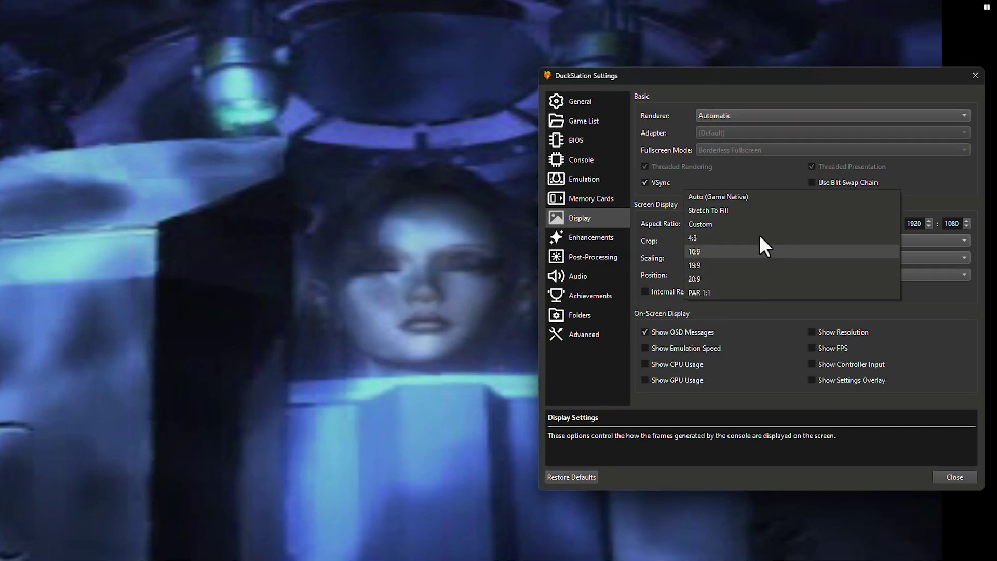
pyautogui.click(668, 219)
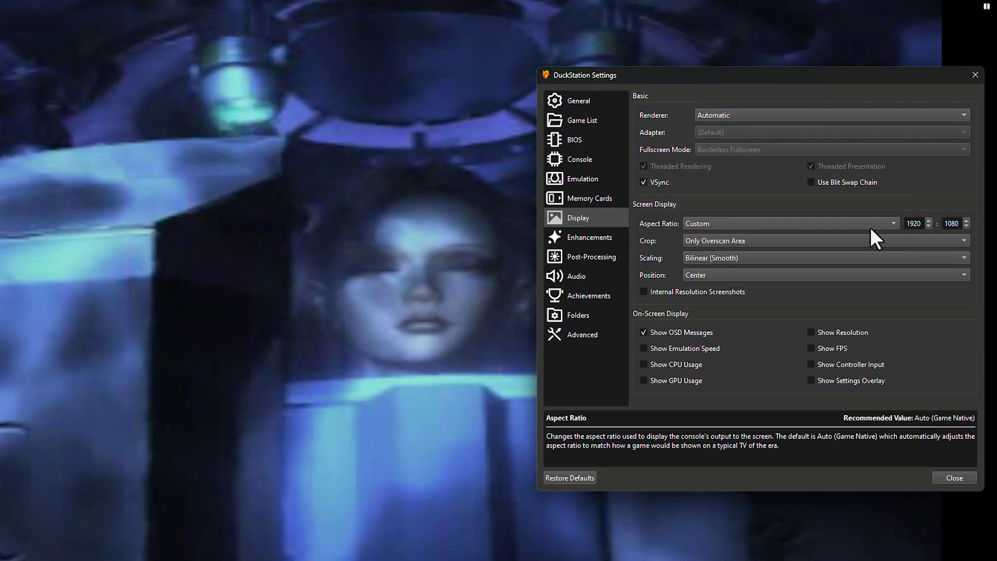
pyautogui.click(787, 225)
pyautogui.click(786, 224)
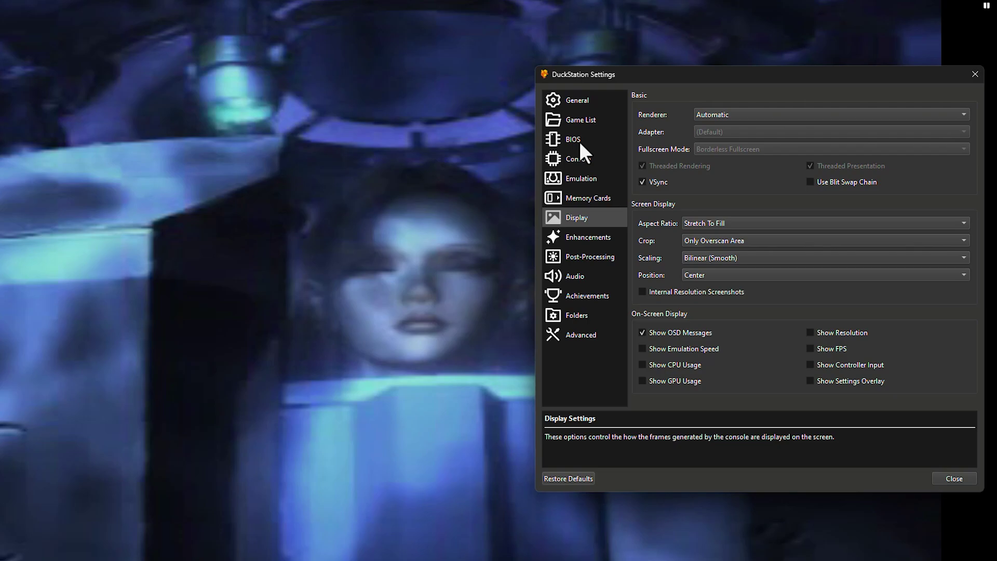
pyautogui.click(577, 139)
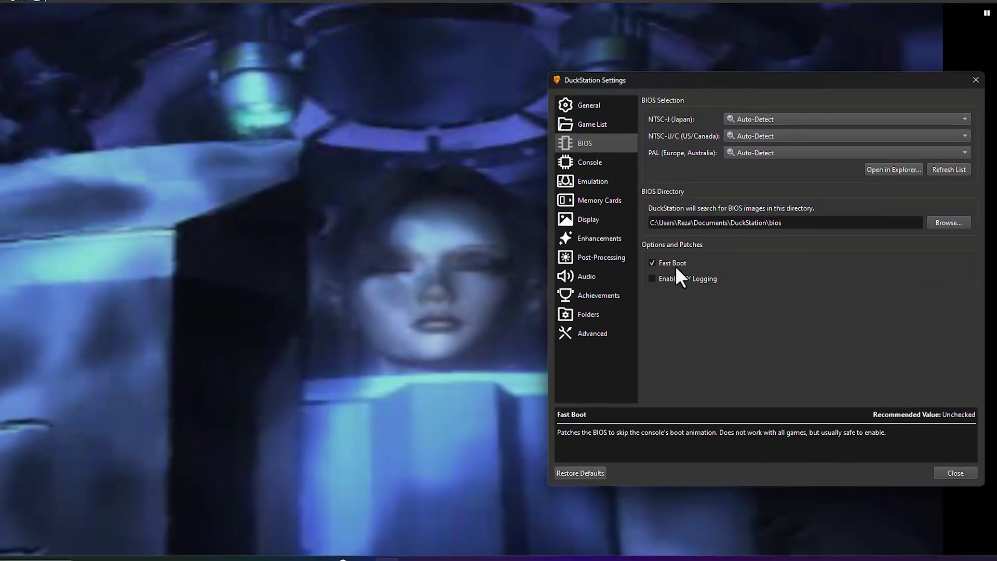